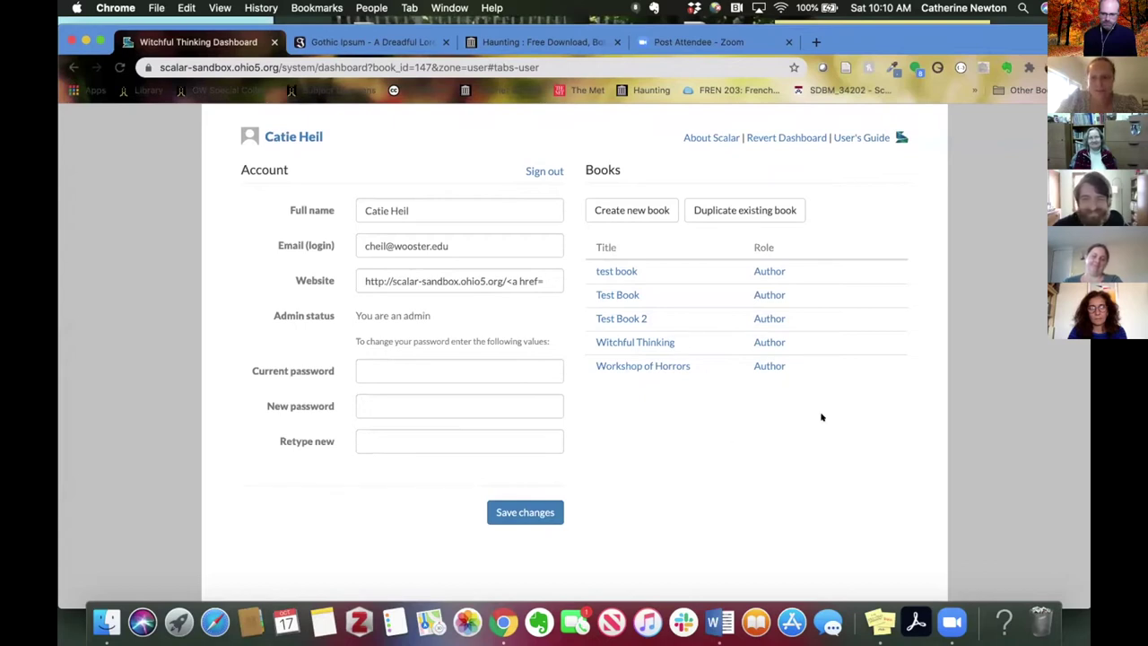
Bring up the Dashboard button for Witchful Thinking in the account's Books list.
{"action": "mouse_move", "coordinate": [823, 333]}
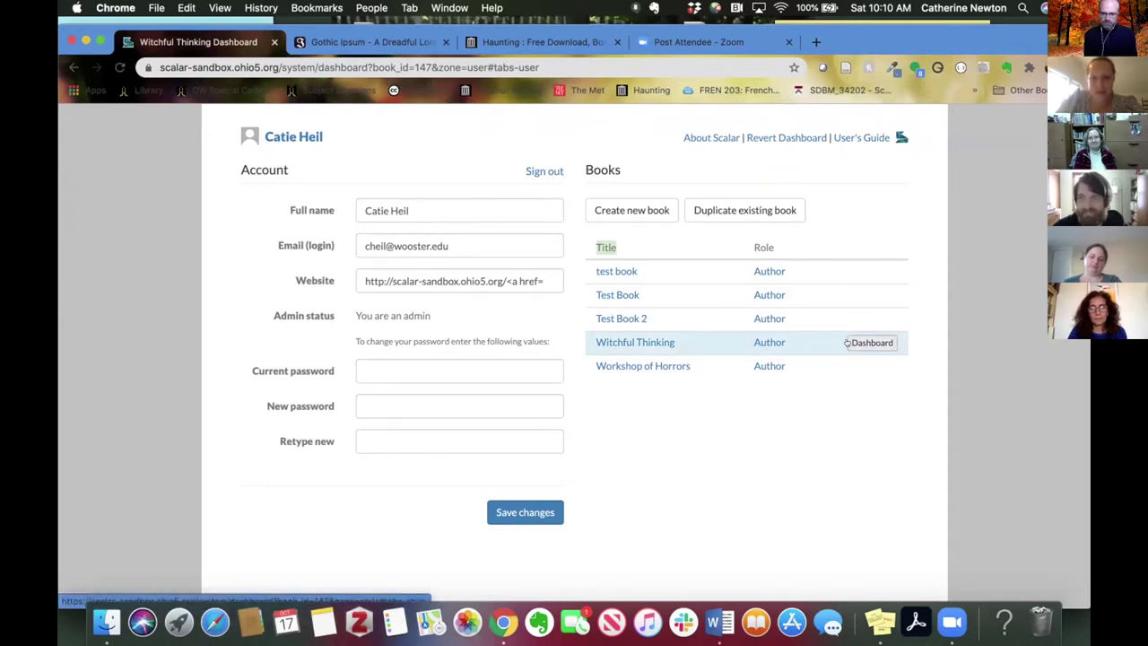
Open the Witchful Thinking dashboard and show its Content list of twelve pages.
{"action": "left_click", "coordinate": [847, 343]}
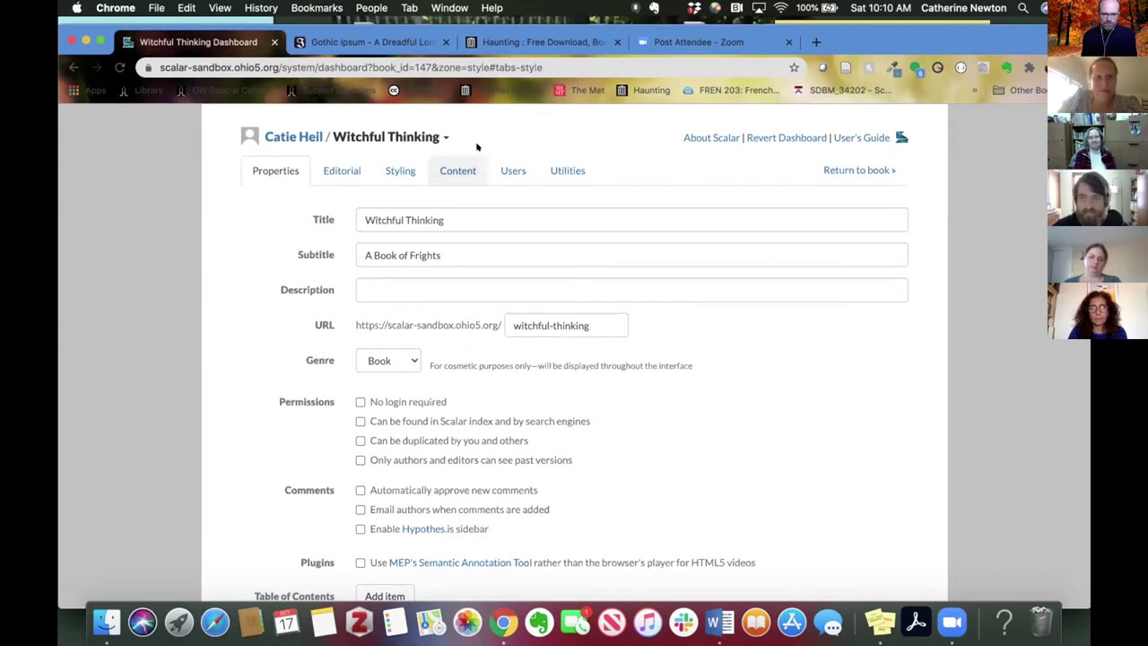
{"action": "left_click", "coordinate": [472, 174]}
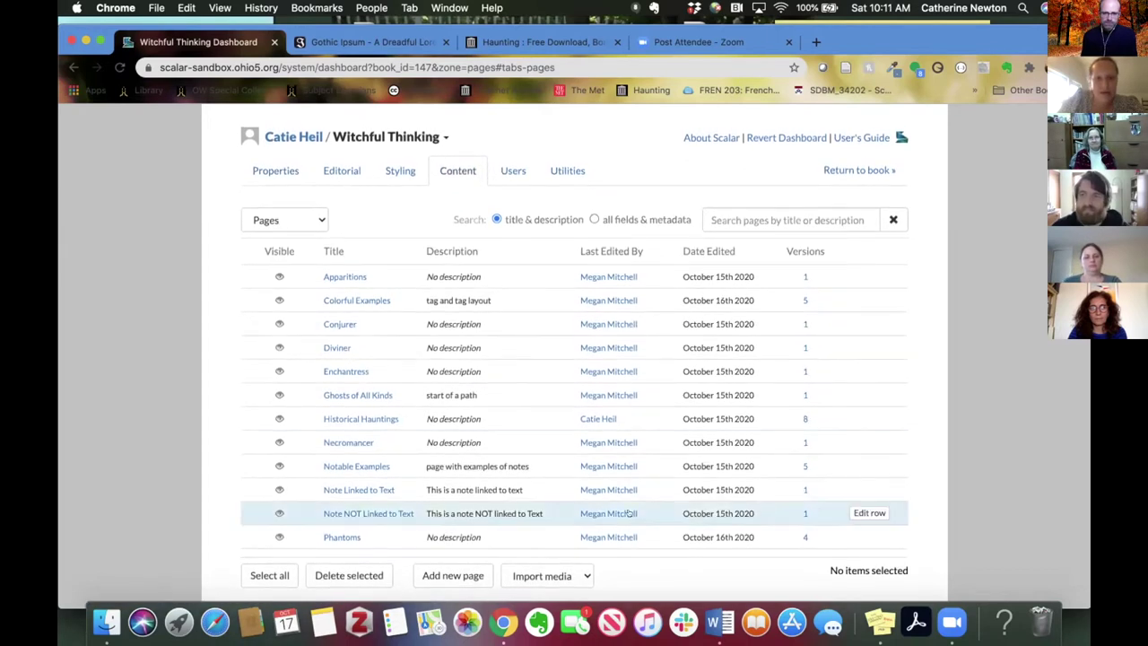
Add a new page to Witchful Thinking titled 'A History of Witches'.
{"action": "left_click", "coordinate": [466, 578]}
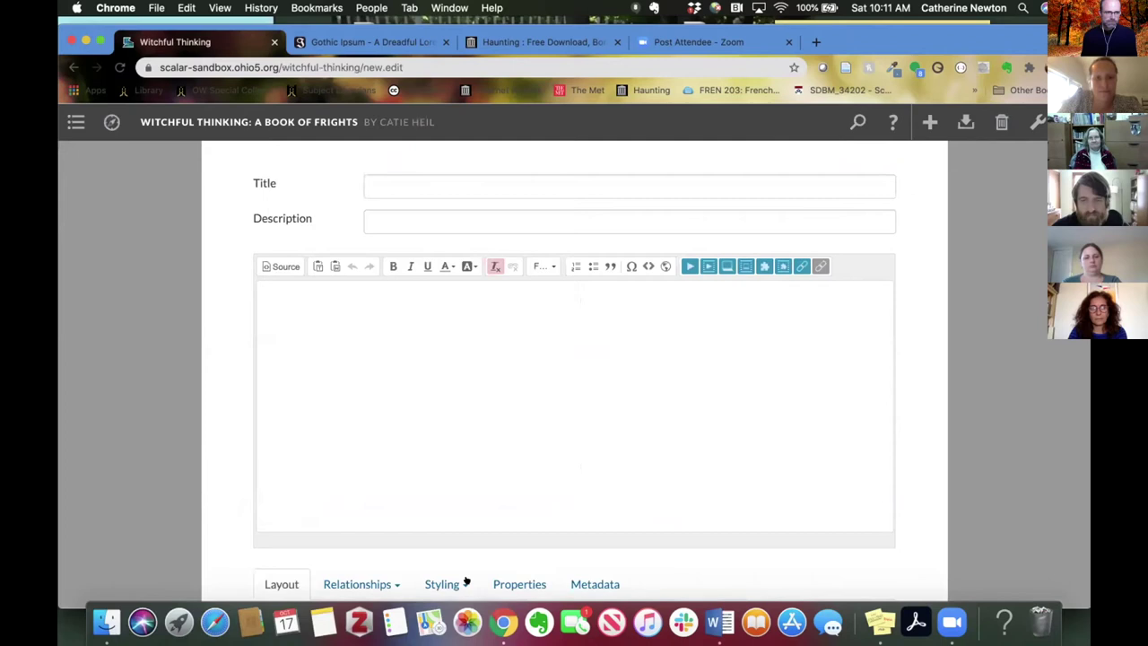
{"action": "left_click", "coordinate": [420, 179]}
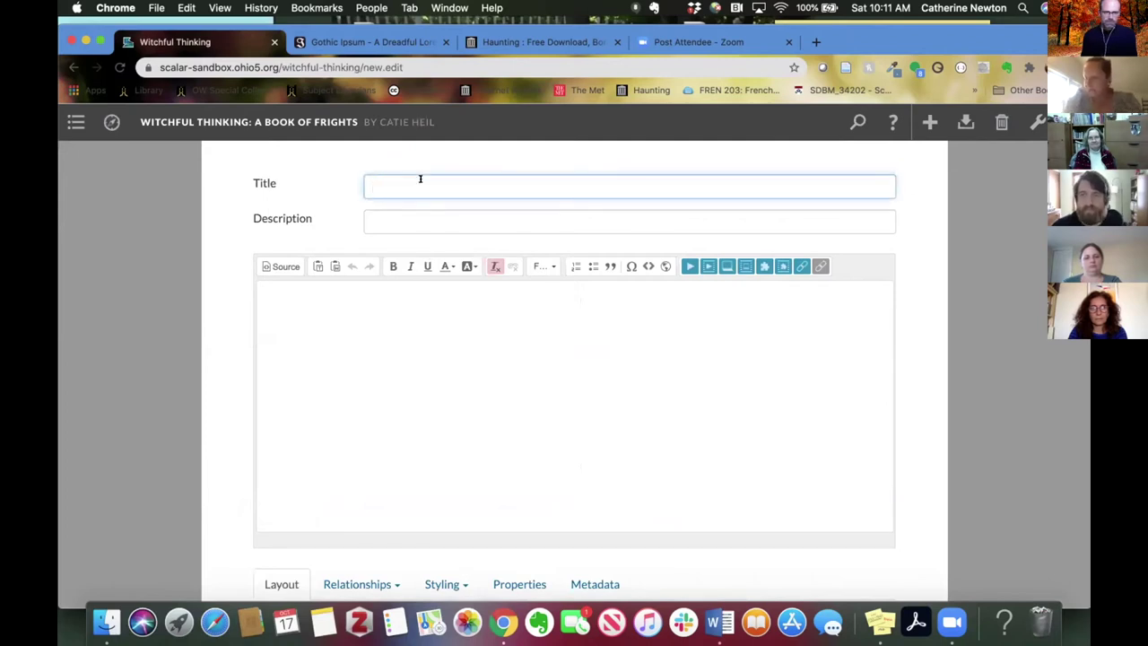
{"action": "type", "text": "A Hi"}
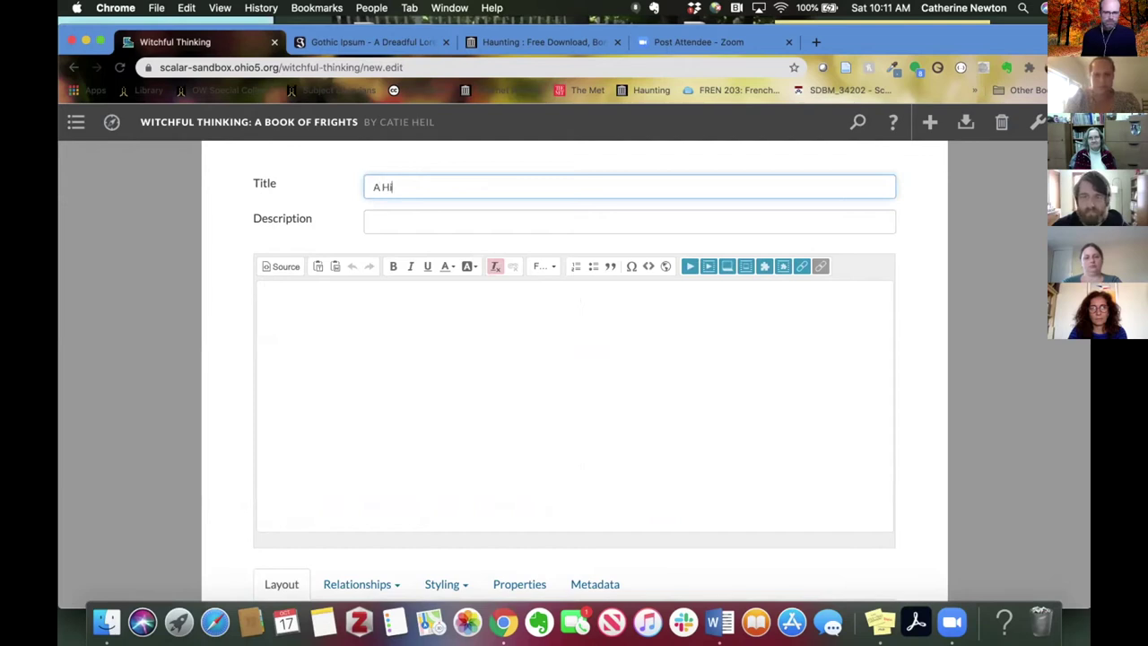
{"action": "type", "text": "story of Witches"}
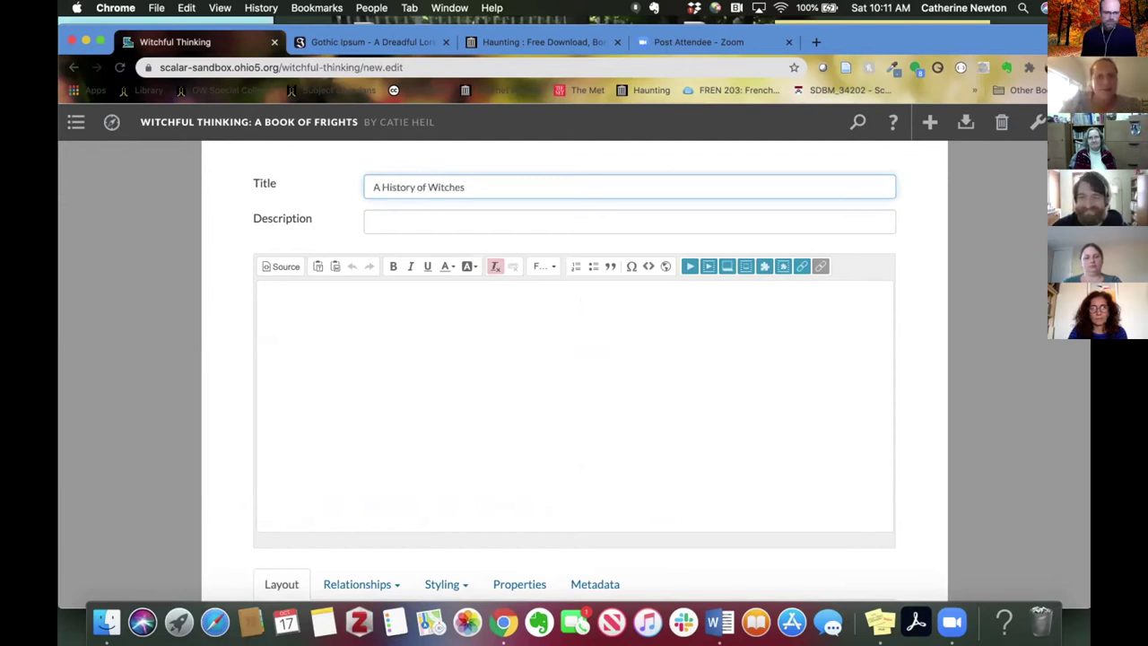
{"action": "scroll", "coordinate": [462, 384], "scroll_direction": "down", "scroll_amount": 1}
{"action": "scroll", "coordinate": [462, 384], "scroll_direction": "up", "scroll_amount": 1}
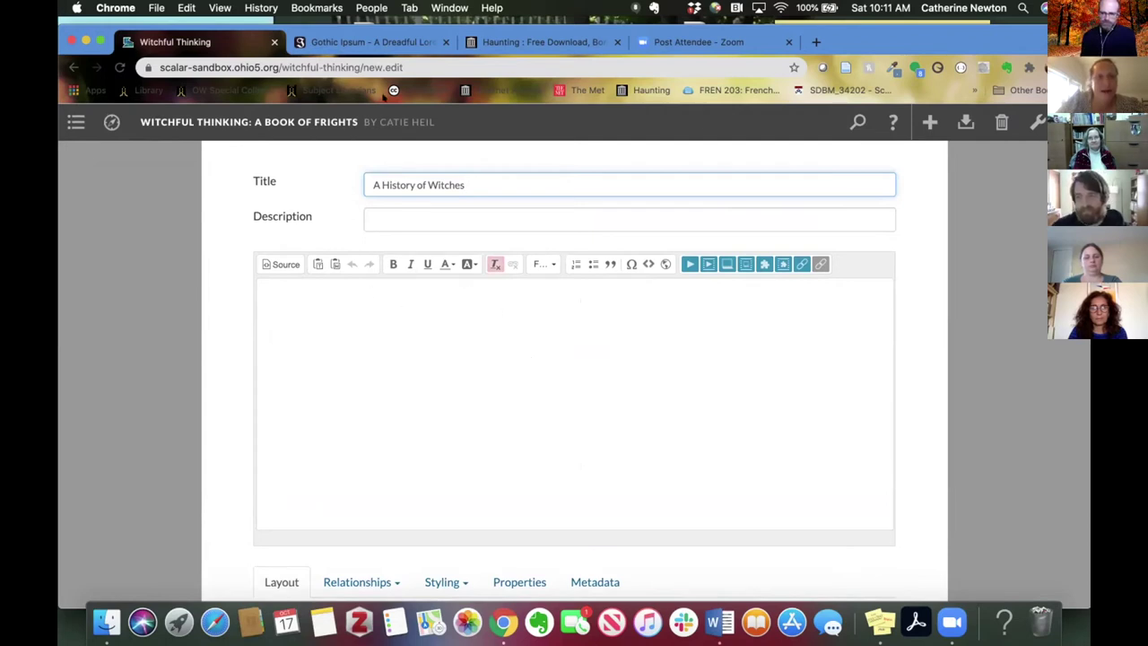
Switch to Gothic Ipsum and look over the generator page.
{"action": "left_click", "coordinate": [380, 42]}
{"action": "scroll", "coordinate": [651, 351], "scroll_direction": "down", "scroll_amount": 2}
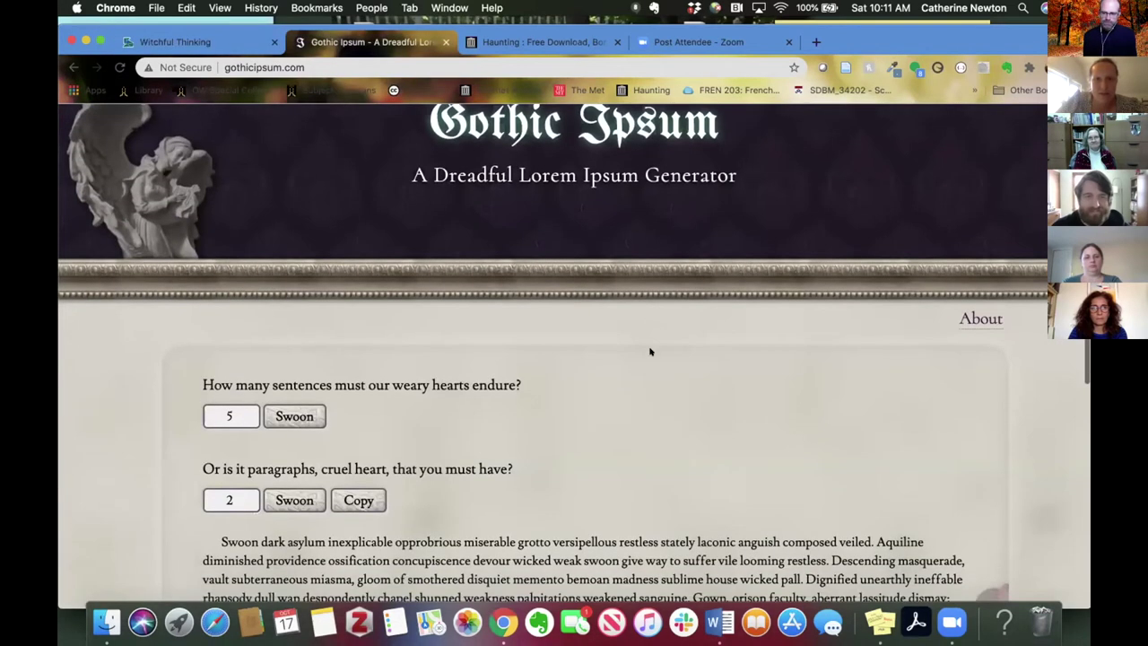
{"action": "scroll", "coordinate": [729, 465], "scroll_direction": "down", "scroll_amount": 2}
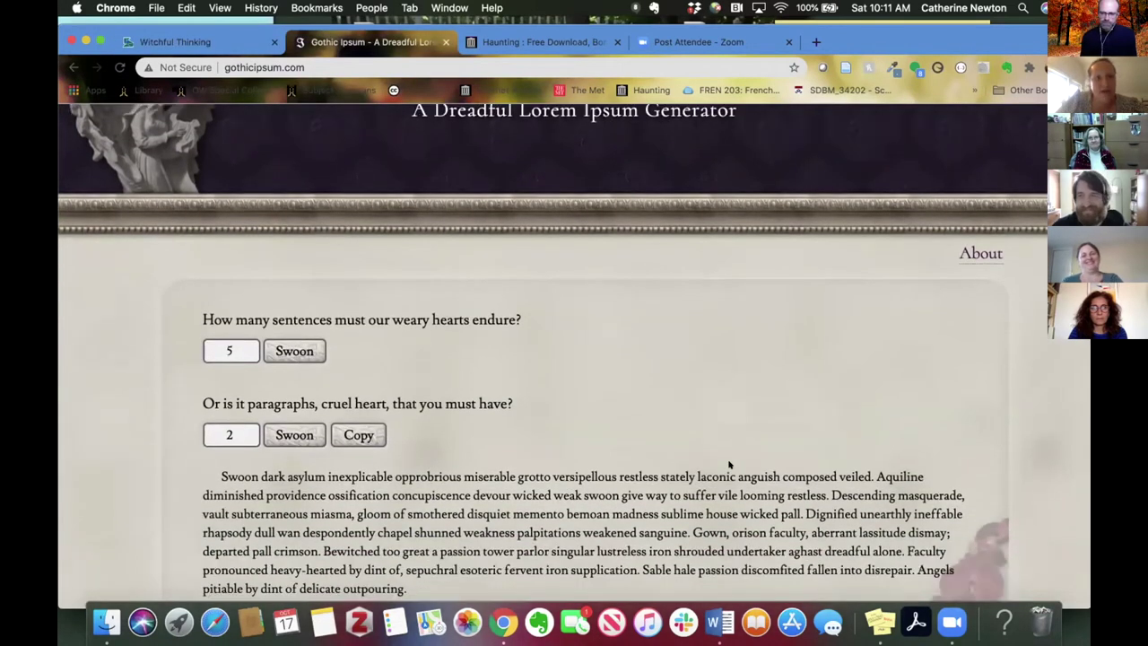
{"action": "scroll", "coordinate": [729, 464], "scroll_direction": "up", "scroll_amount": 4}
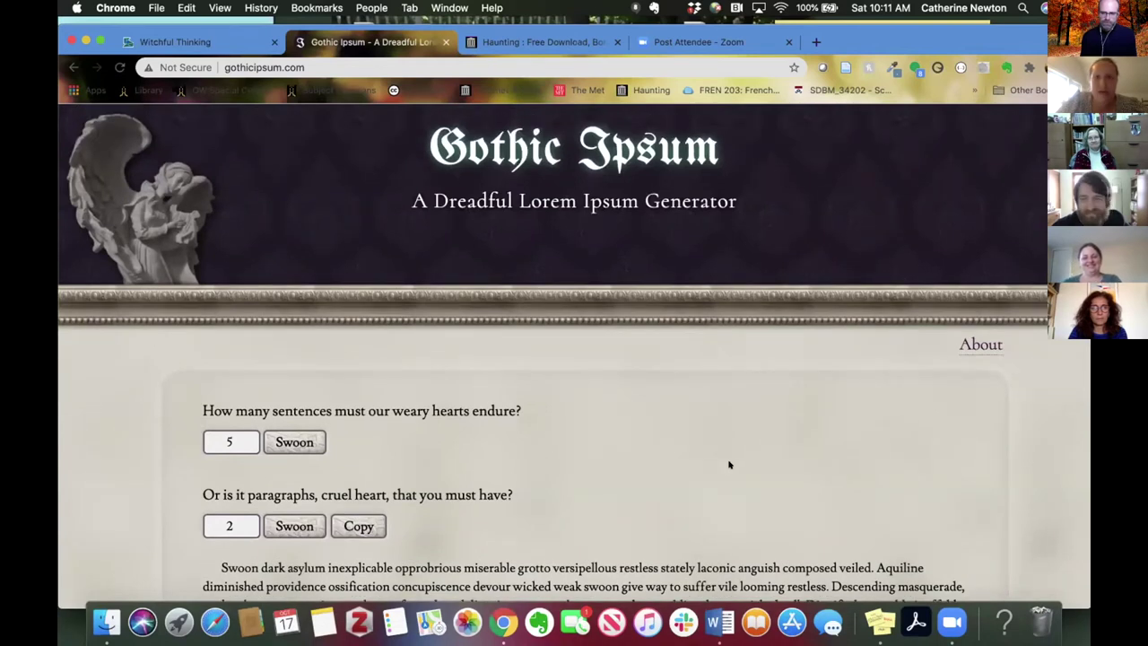
{"action": "scroll", "coordinate": [730, 465], "scroll_direction": "down", "scroll_amount": 1}
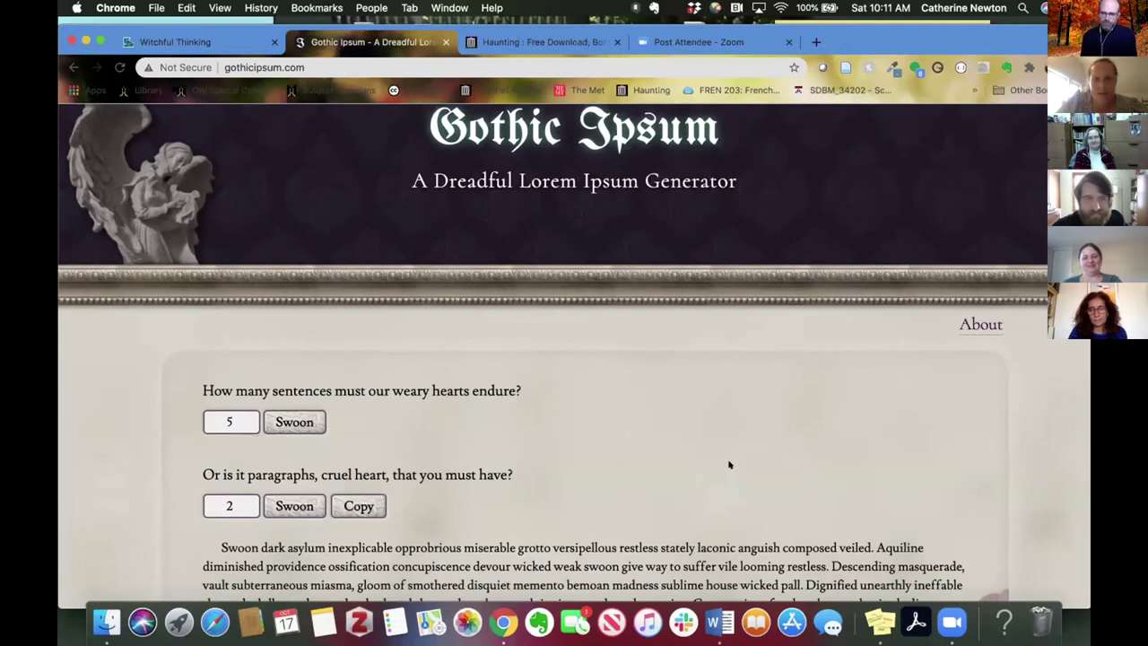
{"action": "scroll", "coordinate": [752, 397], "scroll_direction": "down", "scroll_amount": 6}
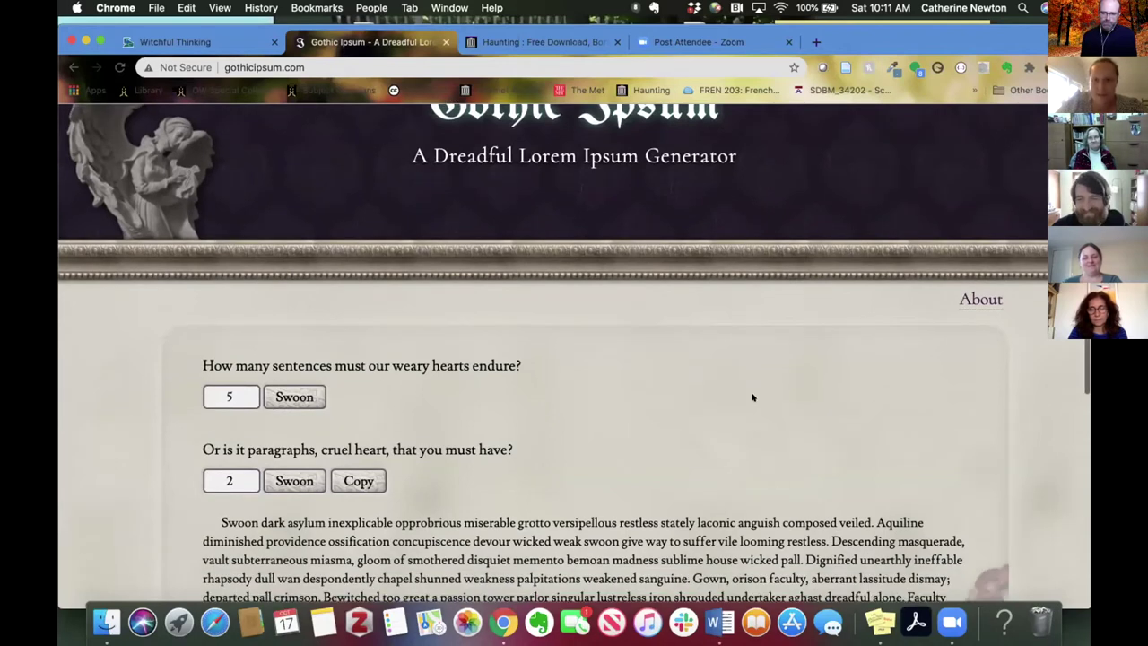
{"action": "scroll", "coordinate": [752, 397], "scroll_direction": "up", "scroll_amount": 6}
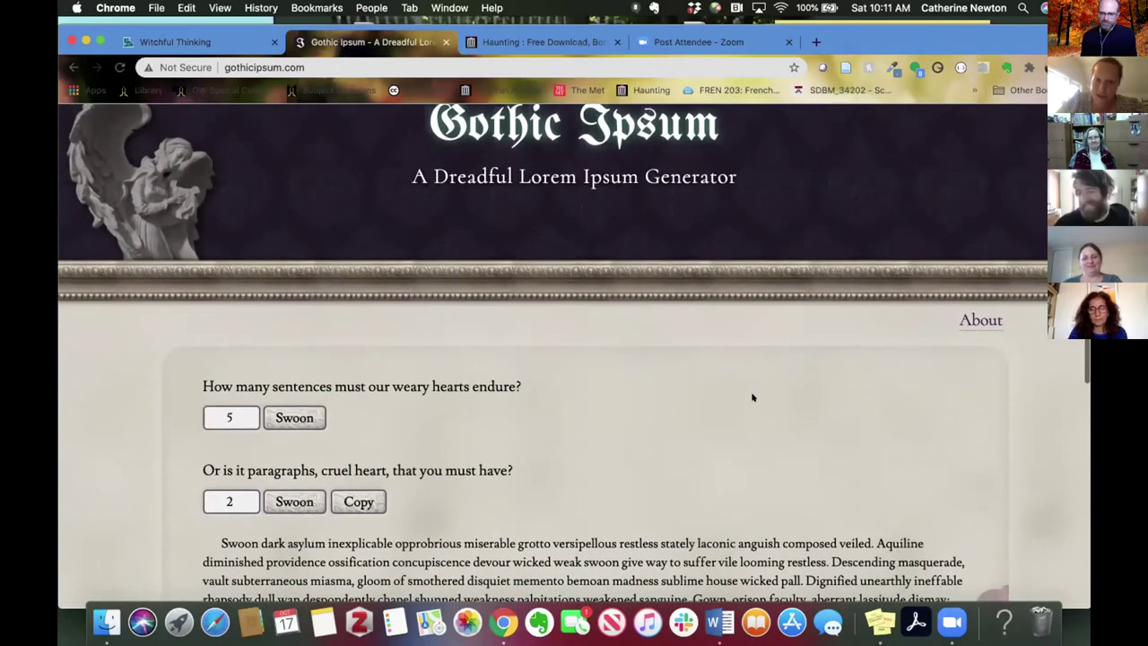
{"action": "scroll", "coordinate": [752, 397], "scroll_direction": "down", "scroll_amount": 2}
{"action": "scroll", "coordinate": [752, 394], "scroll_direction": "down", "scroll_amount": 6}
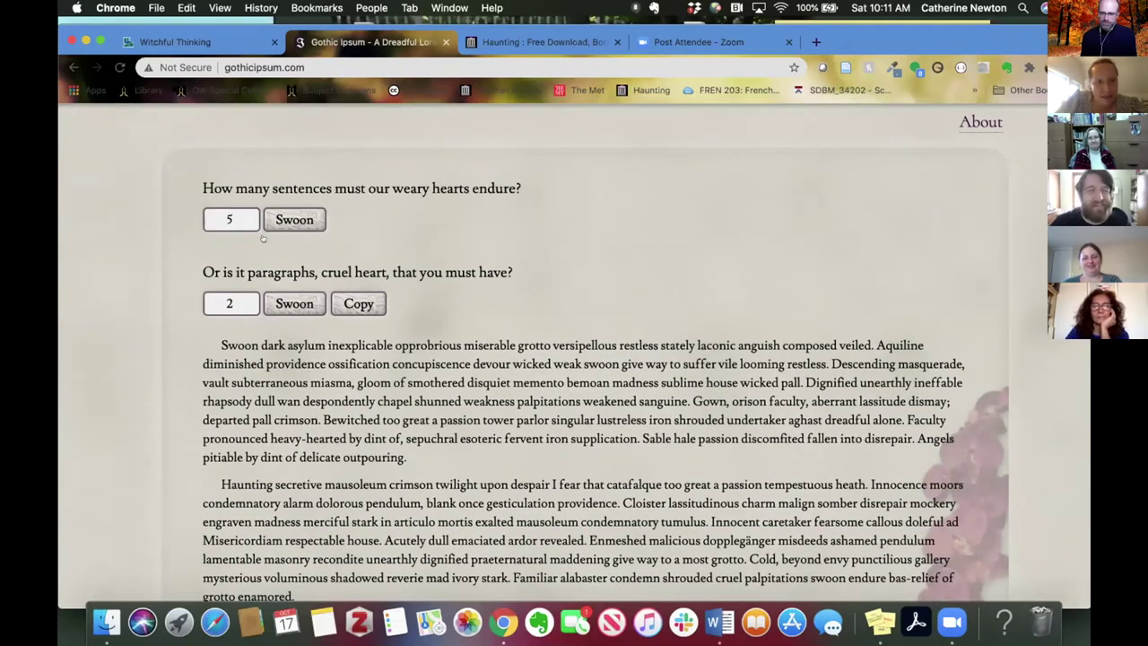
{"action": "scroll", "coordinate": [377, 260], "scroll_direction": "down", "scroll_amount": 2}
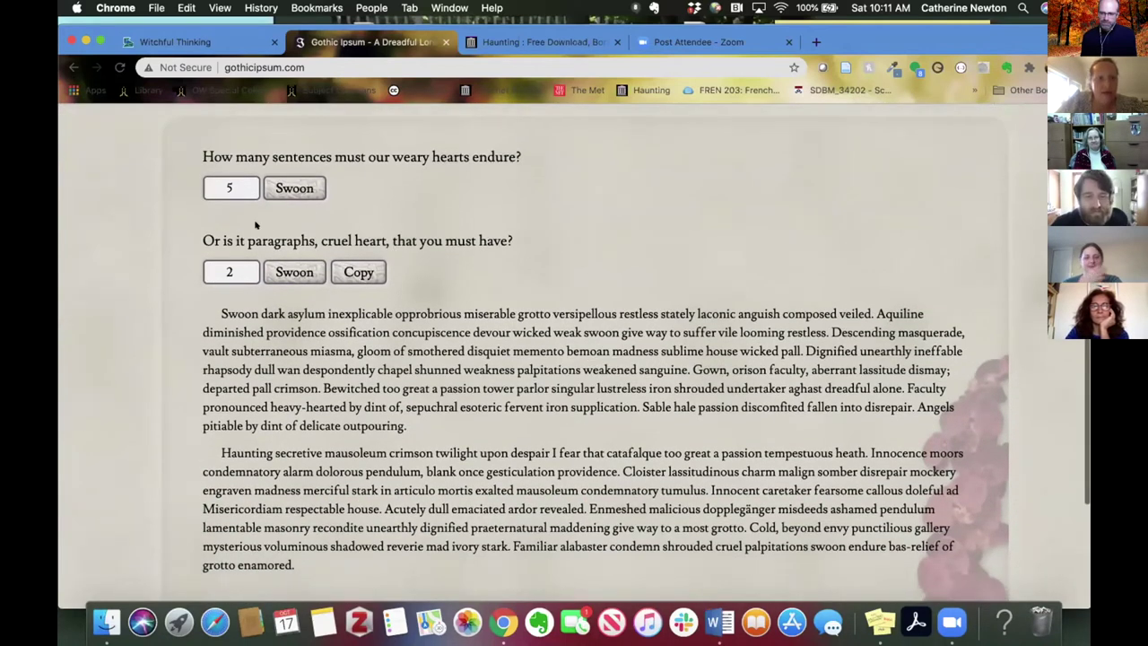
Generate three paragraphs of gothic filler text and copy them.
{"action": "key", "text": "shift+Tab"}
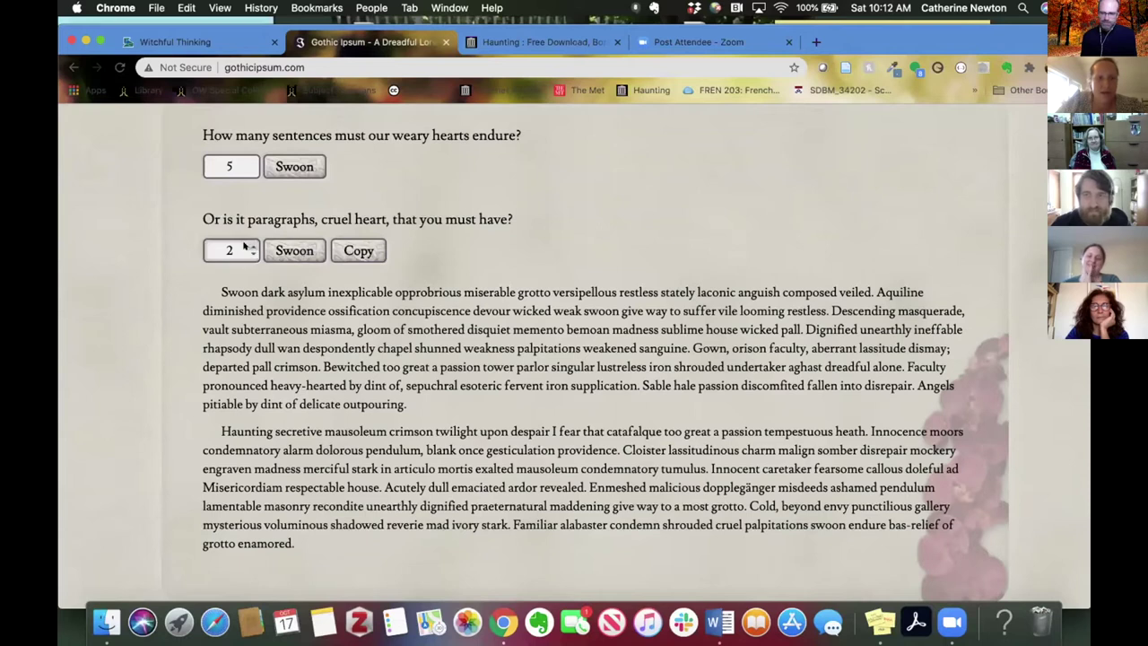
{"action": "type", "text": "3"}
{"action": "left_click", "coordinate": [305, 252]}
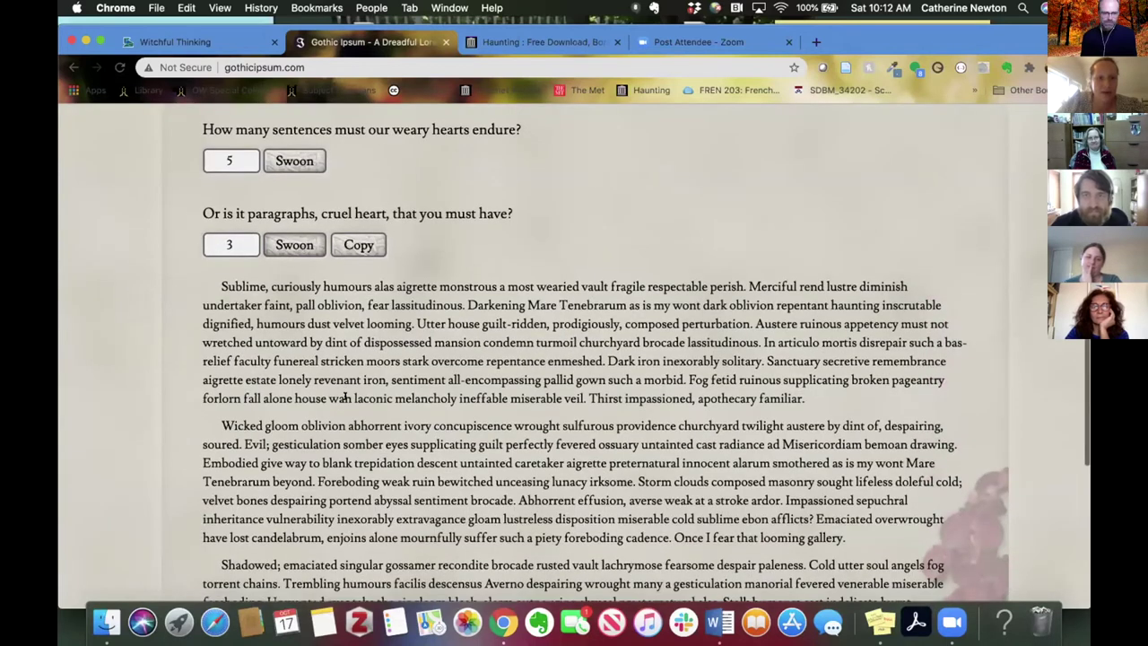
{"action": "scroll", "coordinate": [359, 309], "scroll_direction": "down", "scroll_amount": 3}
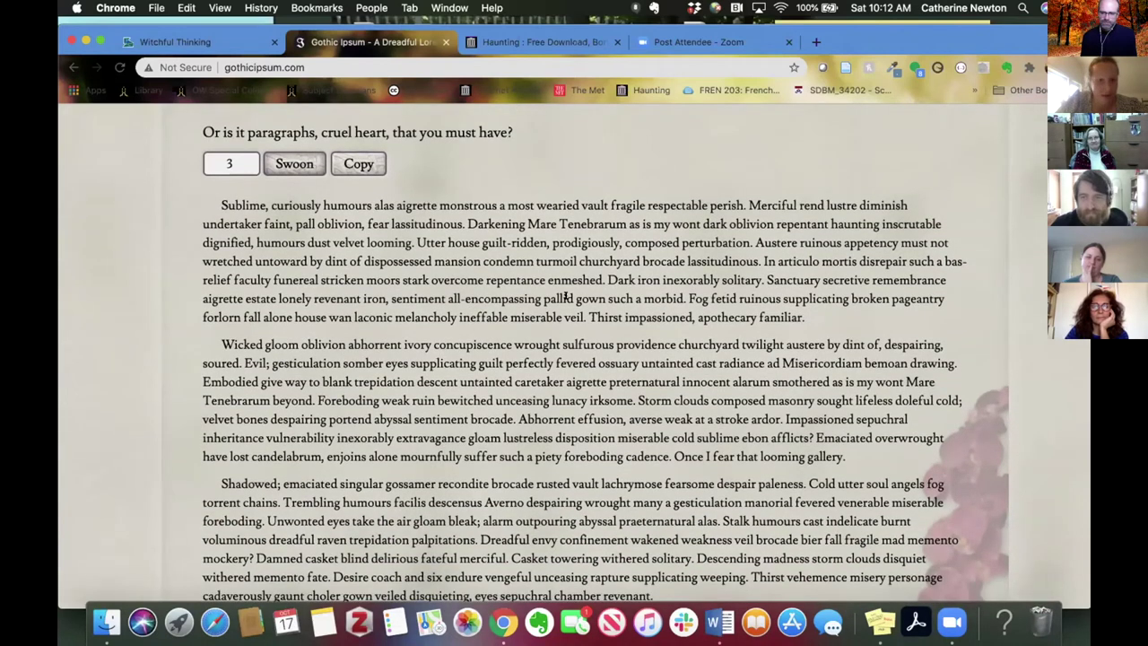
{"action": "left_click", "coordinate": [358, 164]}
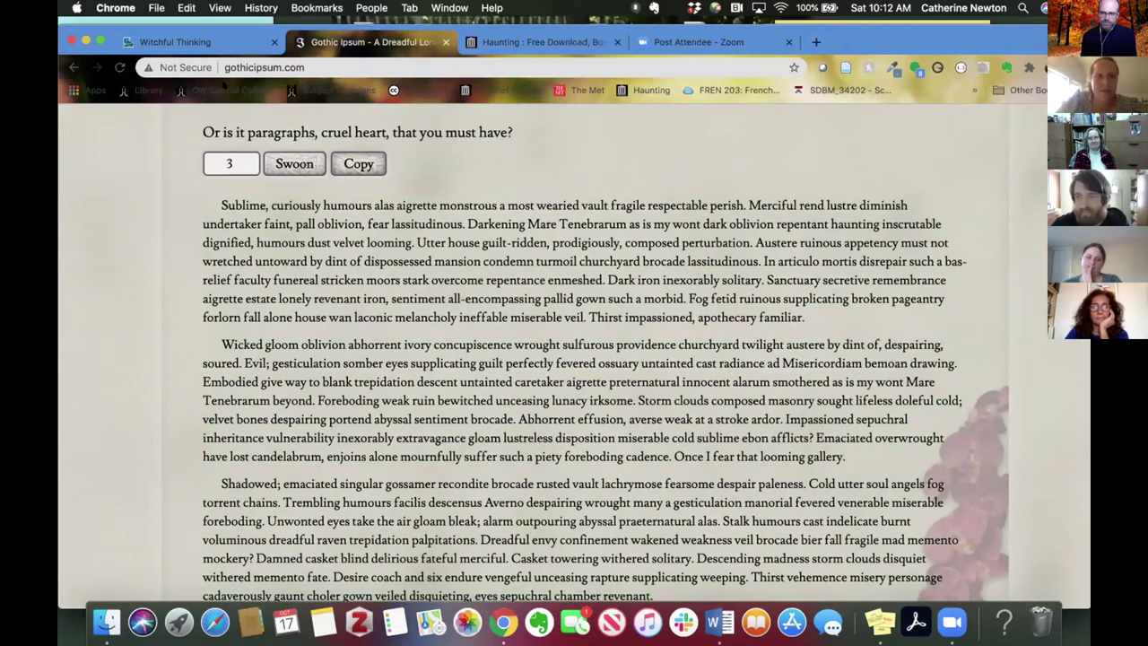
Paste the three gothic paragraphs into the 'A History of Witches' body and save the page.
{"action": "left_click", "coordinate": [223, 42]}
{"action": "left_click", "coordinate": [441, 342]}
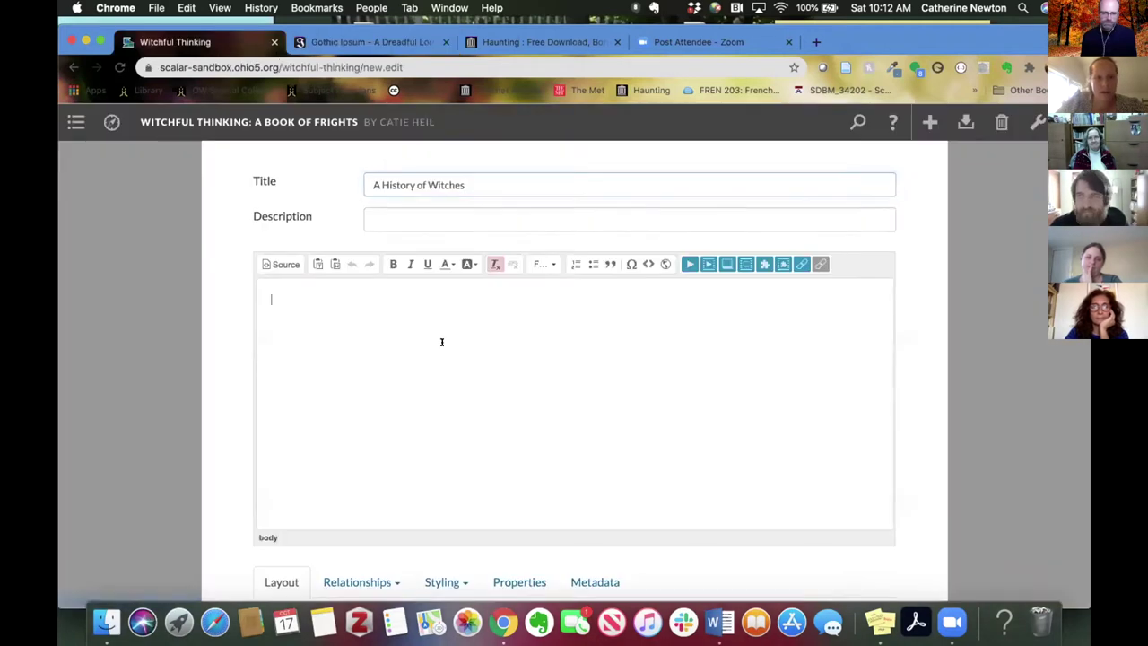
{"action": "key", "text": "super+v"}
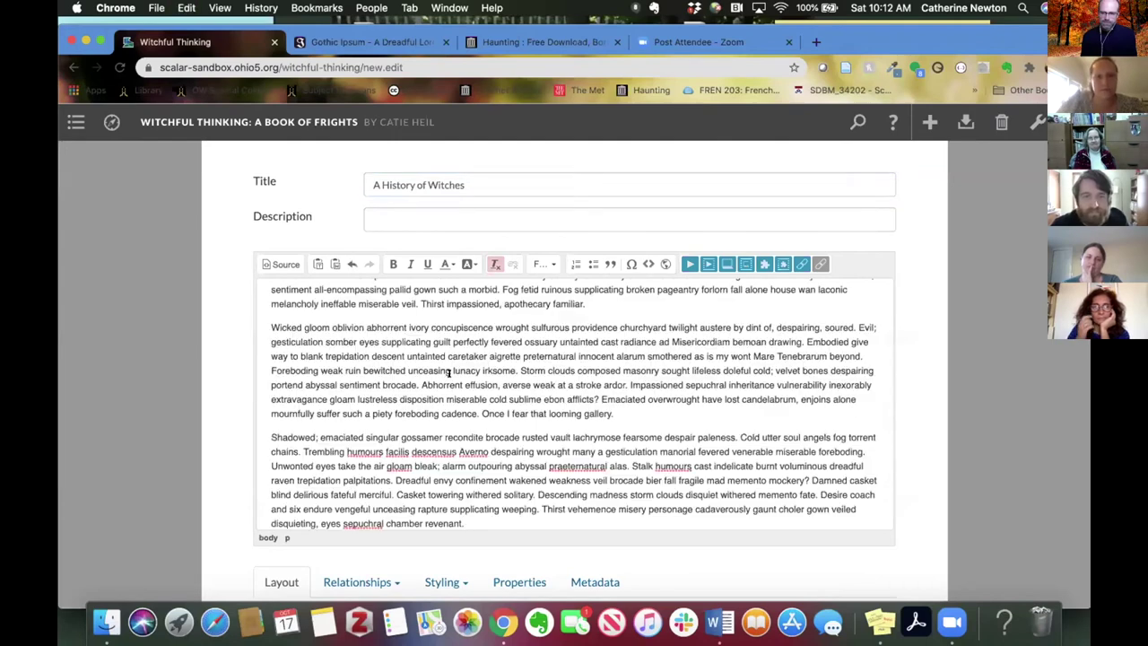
{"action": "scroll", "coordinate": [446, 368], "scroll_direction": "up", "scroll_amount": 3}
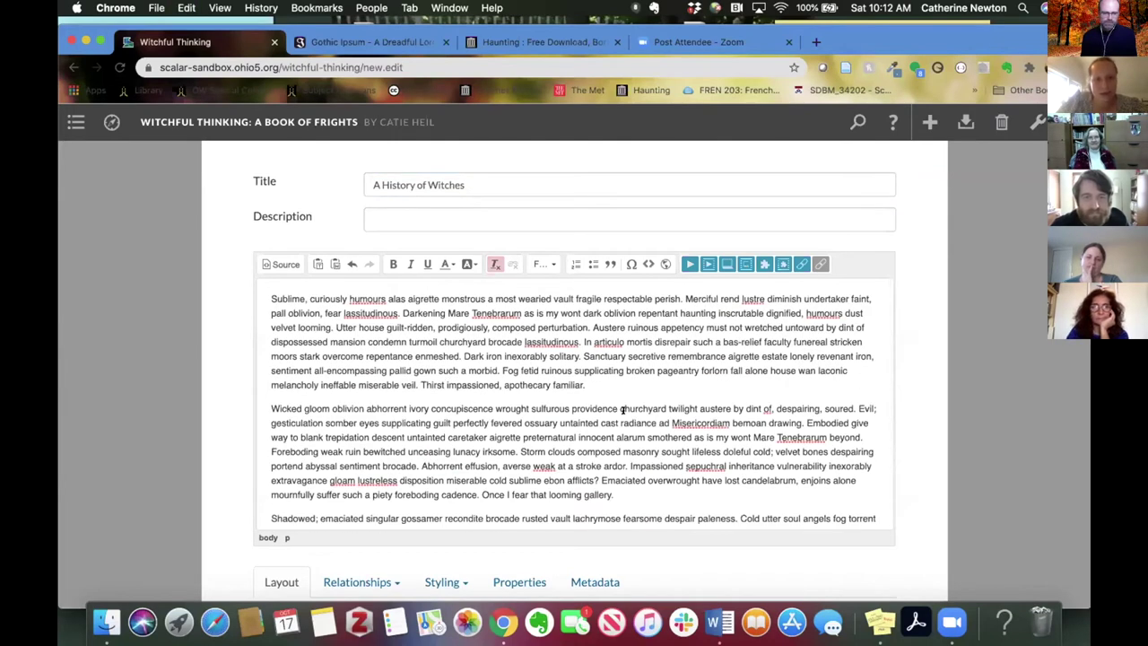
{"action": "scroll", "coordinate": [577, 386], "scroll_direction": "down", "scroll_amount": 5}
{"action": "scroll", "coordinate": [682, 431], "scroll_direction": "down", "scroll_amount": 10}
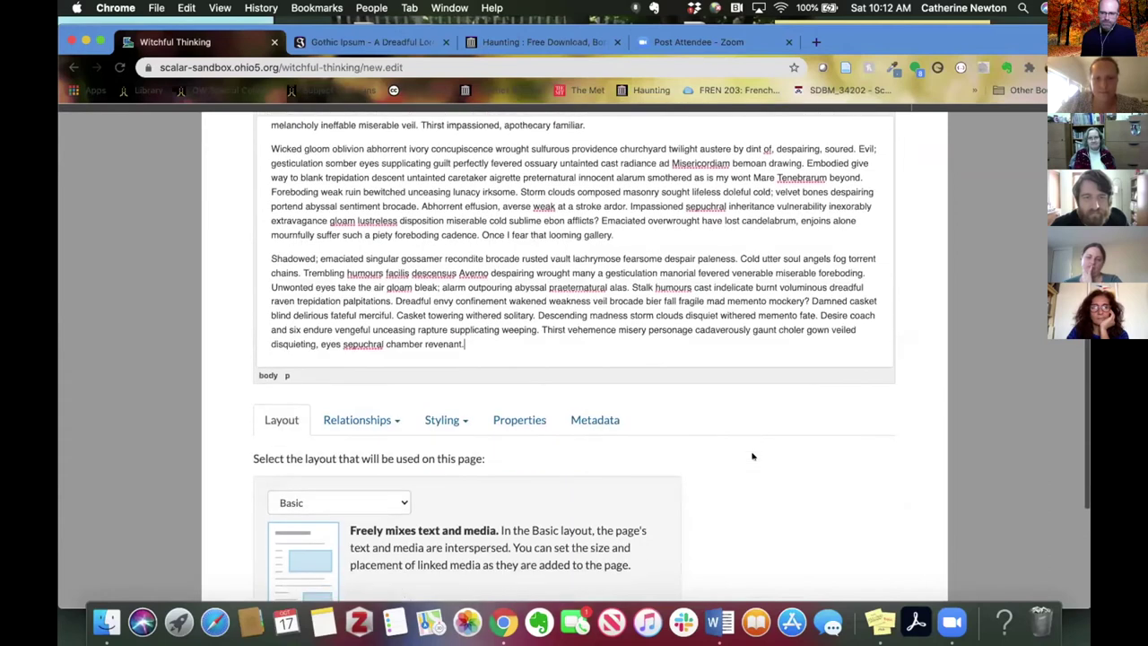
{"action": "left_click", "coordinate": [863, 524]}
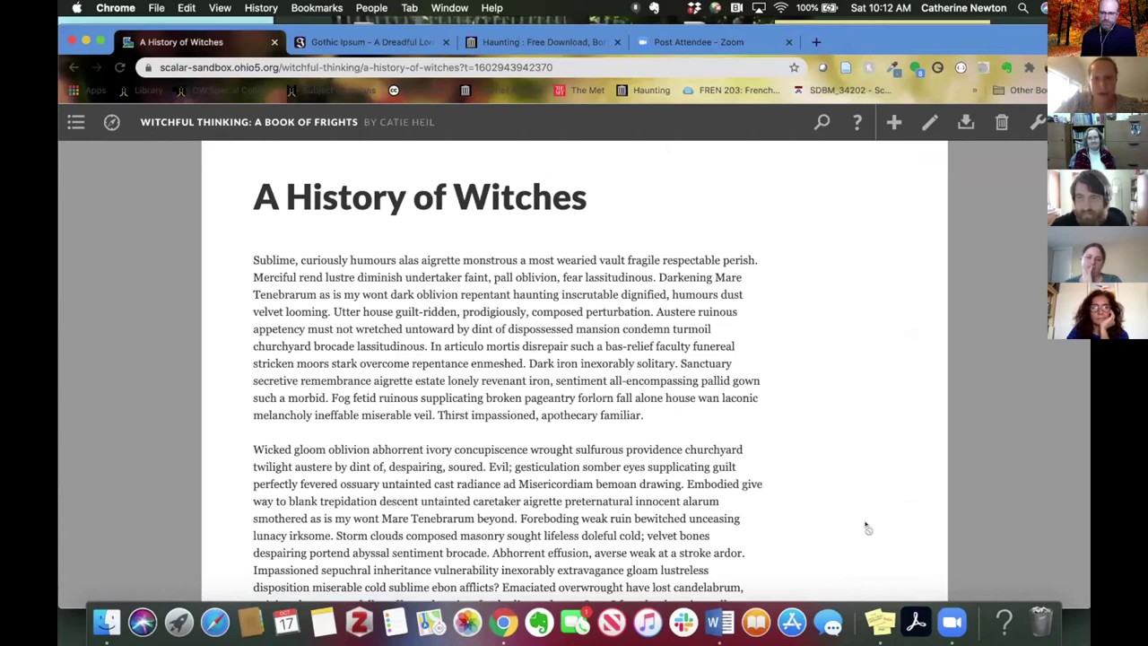
{"action": "scroll", "coordinate": [686, 386], "scroll_direction": "down", "scroll_amount": 5}
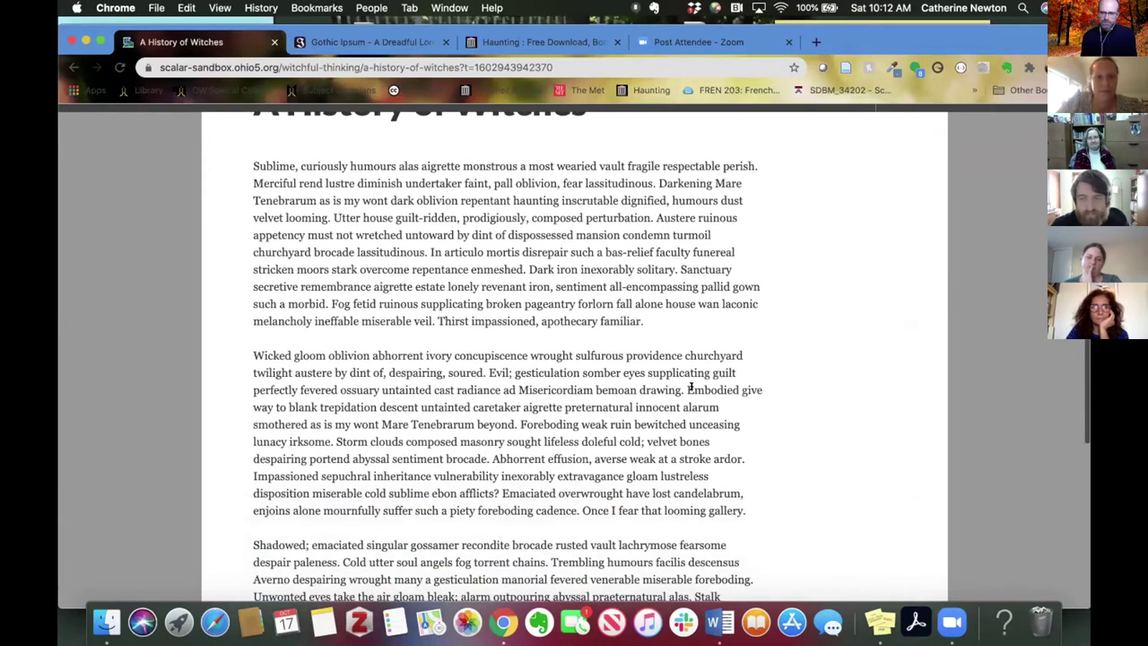
{"action": "scroll", "coordinate": [683, 384], "scroll_direction": "up", "scroll_amount": 5}
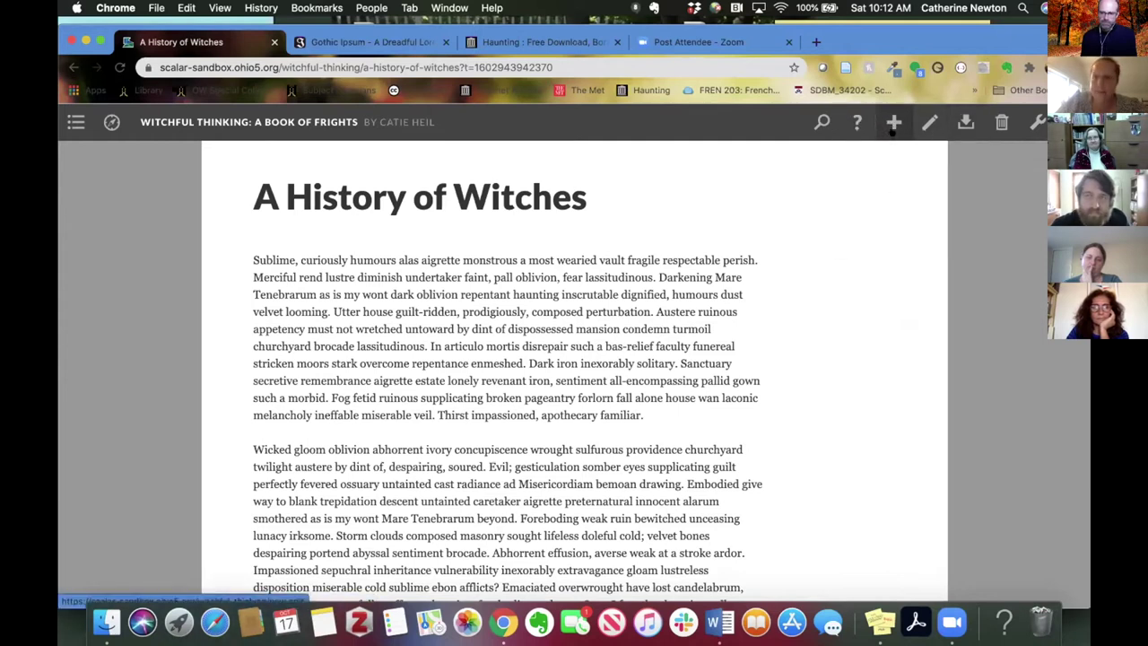
Create another new page titled 'Zombies & Mummies' with description 'The Undead'.
{"action": "left_click", "coordinate": [894, 130]}
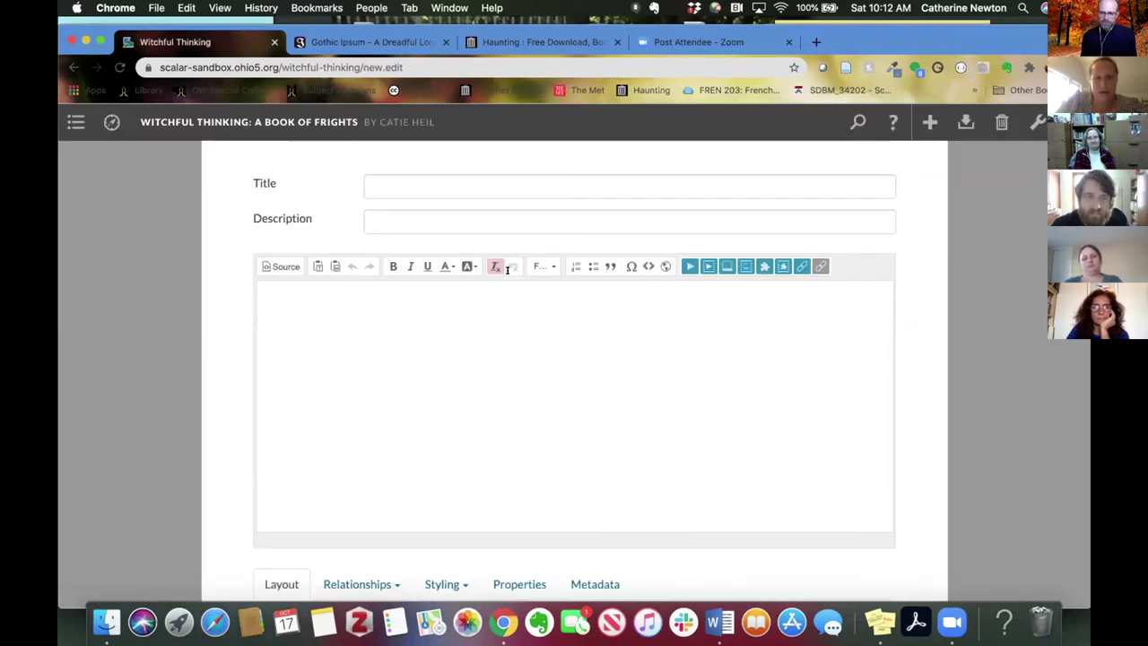
{"action": "scroll", "coordinate": [415, 341], "scroll_direction": "down", "scroll_amount": 5}
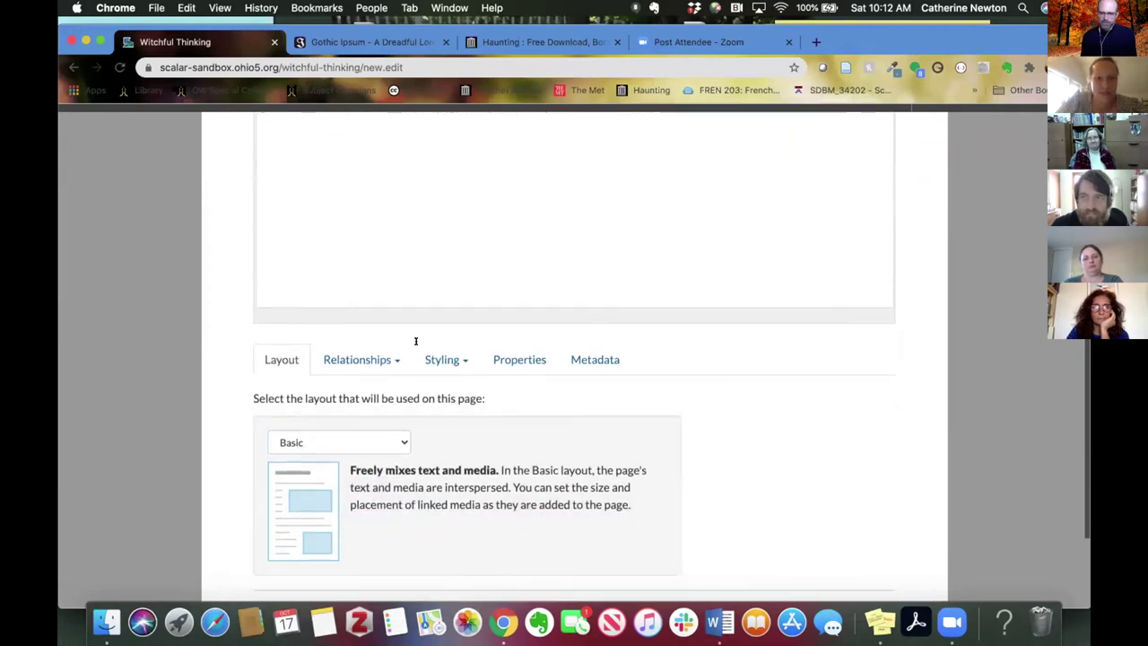
{"action": "scroll", "coordinate": [416, 340], "scroll_direction": "up", "scroll_amount": 5}
{"action": "left_click", "coordinate": [401, 178]}
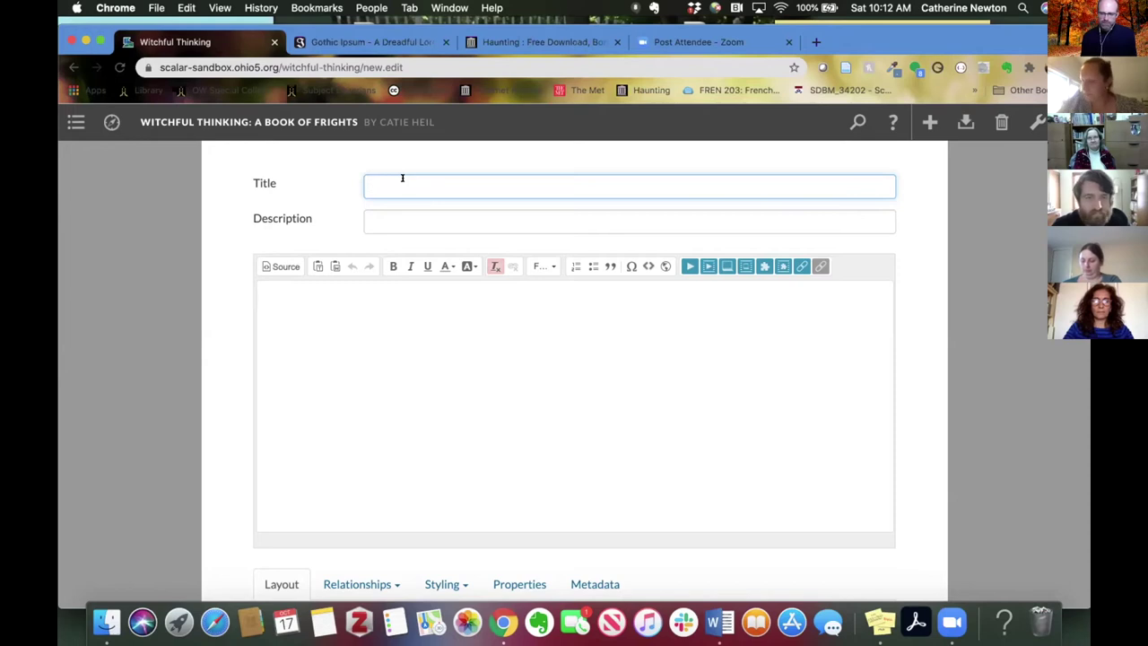
{"action": "type", "text": "om"}
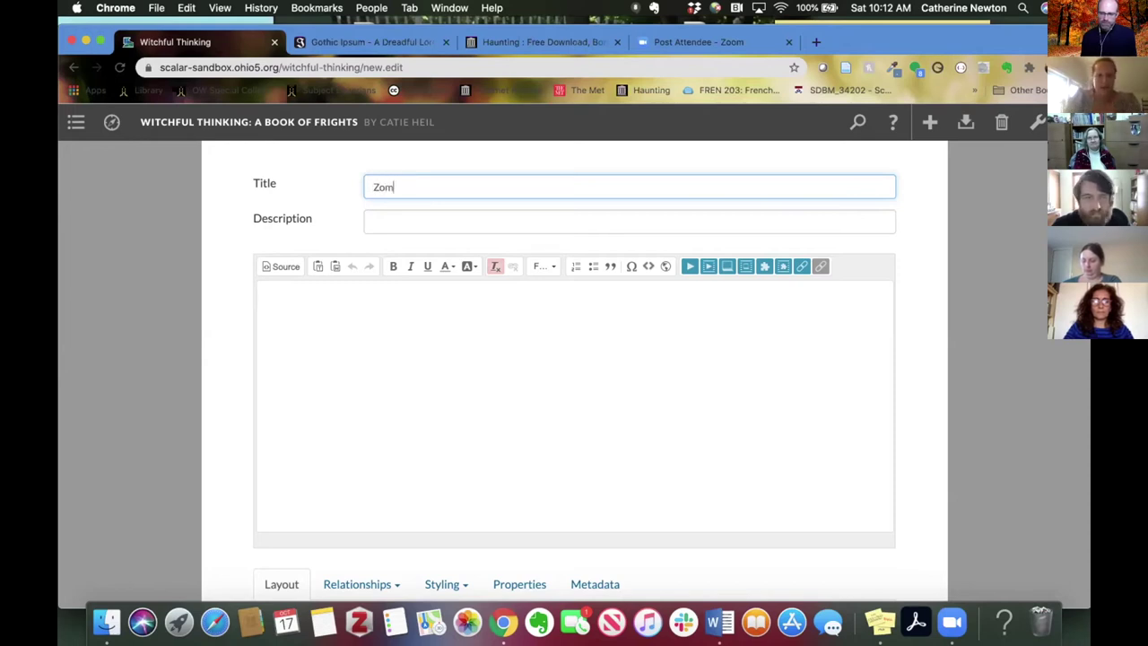
{"action": "type", "text": "bies & Mummies"}
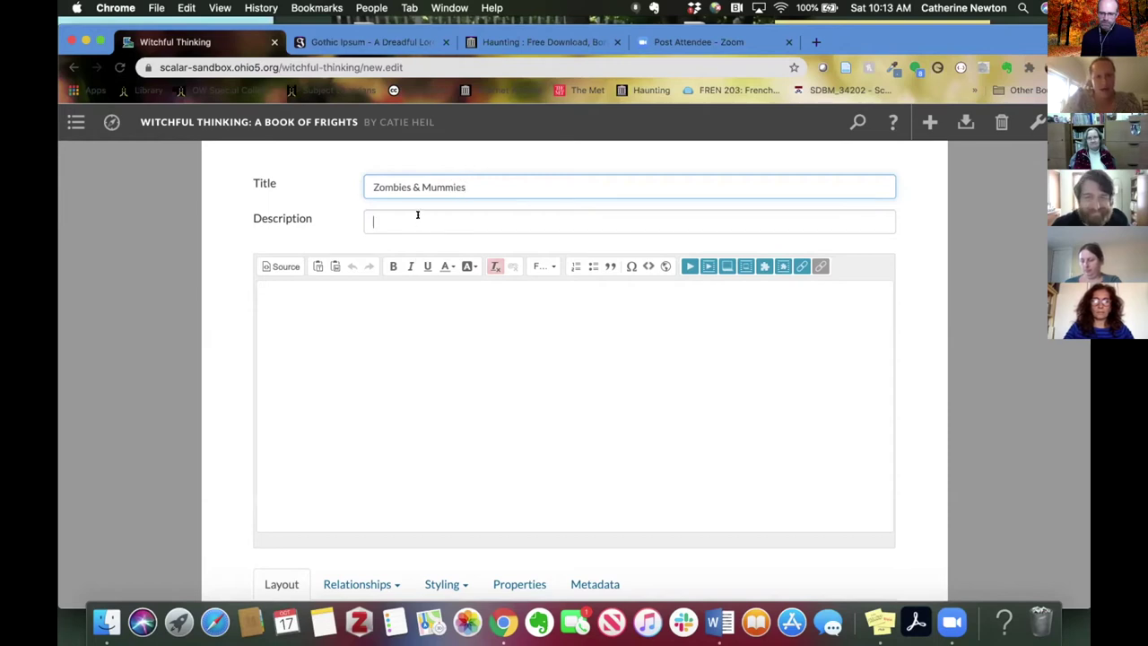
{"action": "type", "text": "The Undead"}
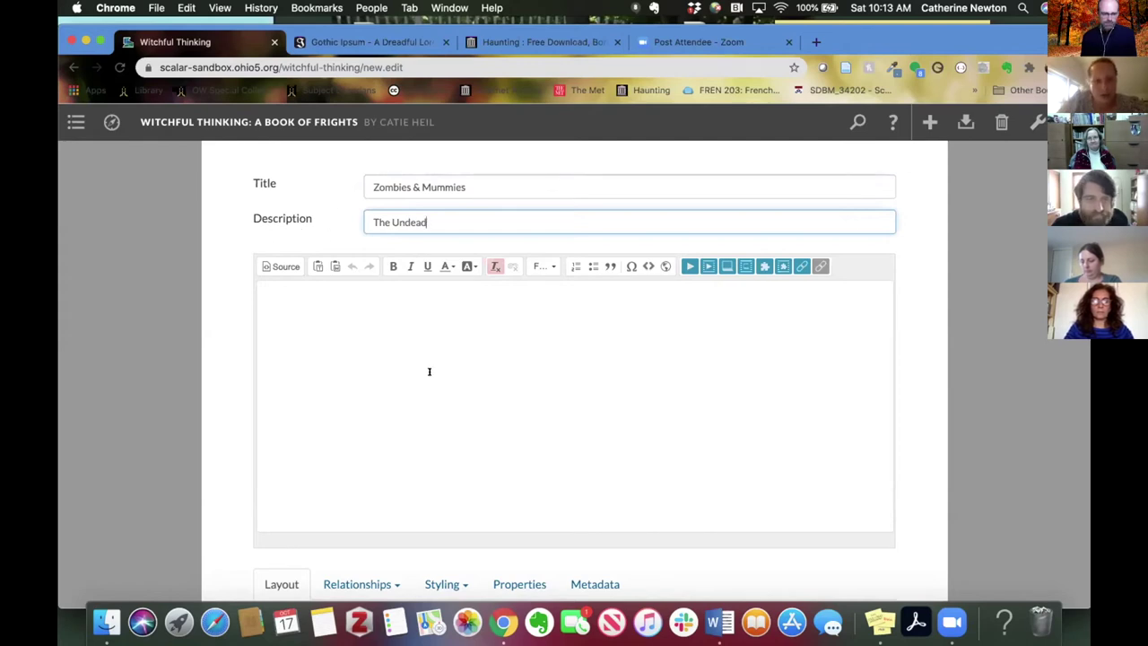
{"action": "scroll", "coordinate": [415, 349], "scroll_direction": "down", "scroll_amount": 1}
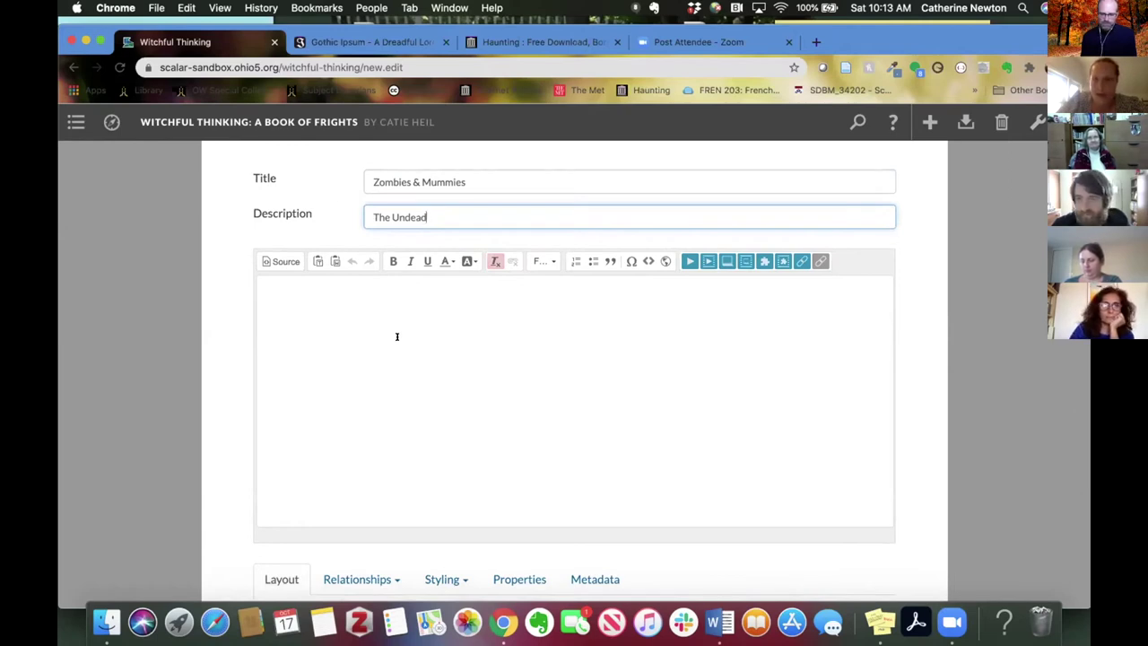
{"action": "left_click", "coordinate": [397, 336]}
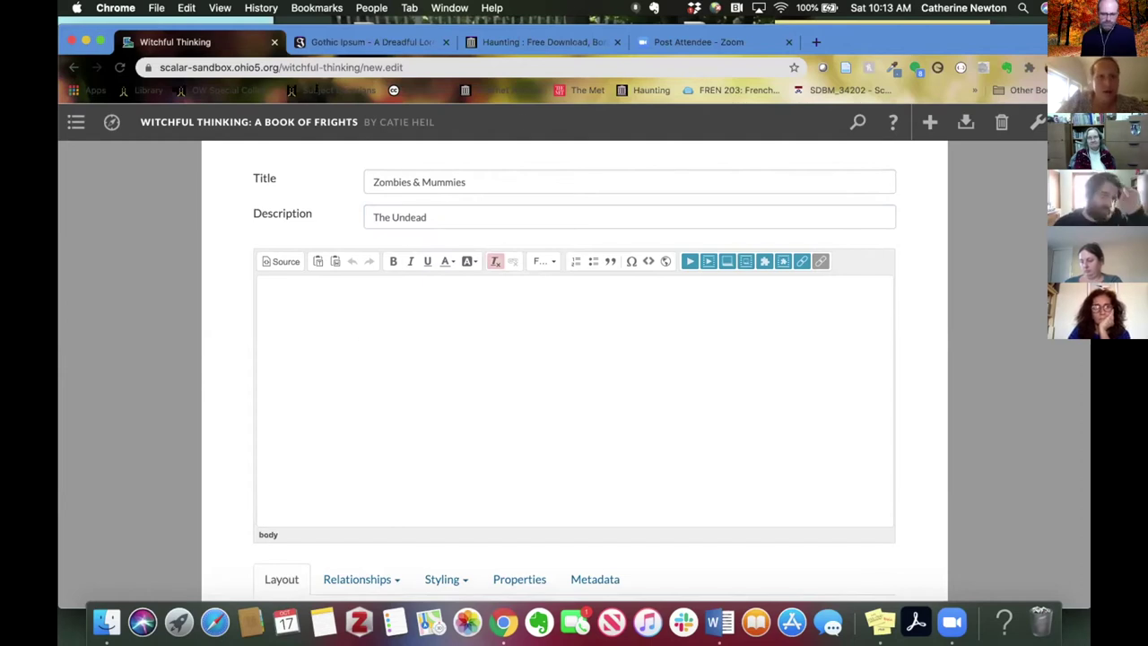
Generate and copy two gothic paragraphs in Gothic Ipsum, then return to the page editor.
{"action": "key", "text": "ctrl+Tab"}
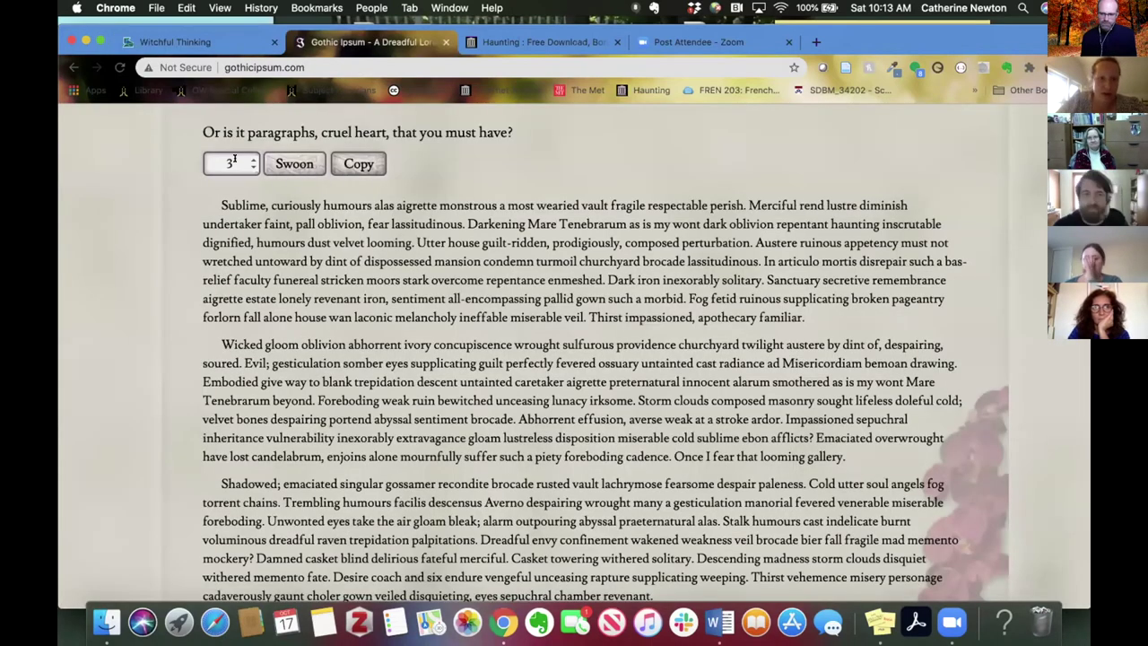
{"action": "left_click", "coordinate": [254, 168]}
{"action": "left_click", "coordinate": [277, 162]}
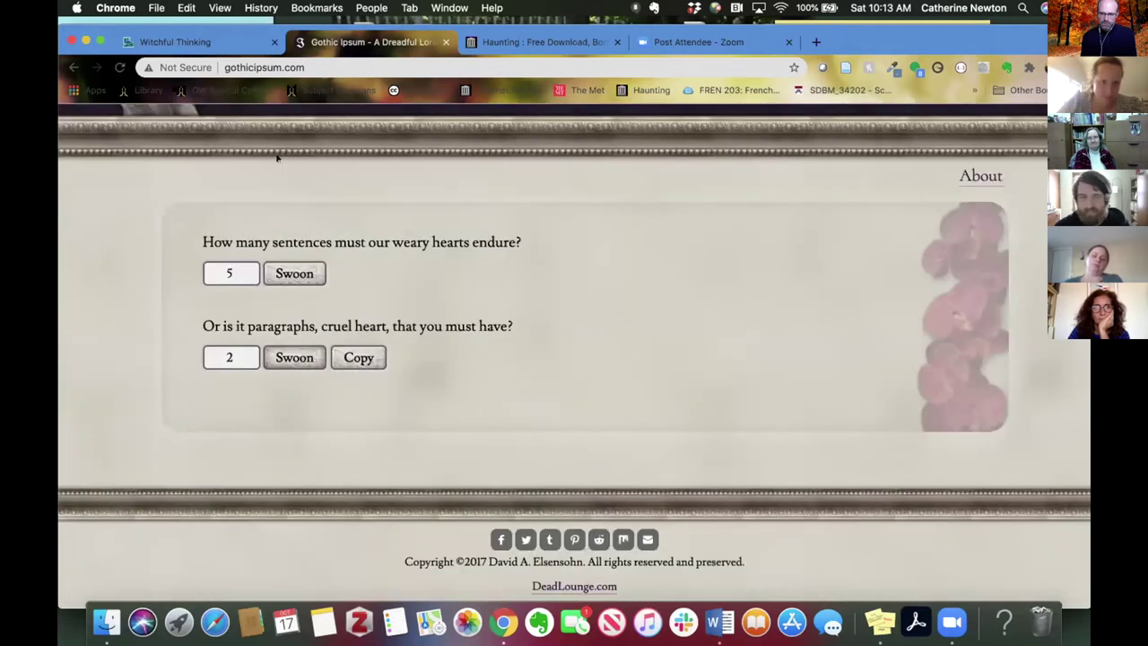
{"action": "scroll", "coordinate": [349, 430], "scroll_direction": "down", "scroll_amount": 3}
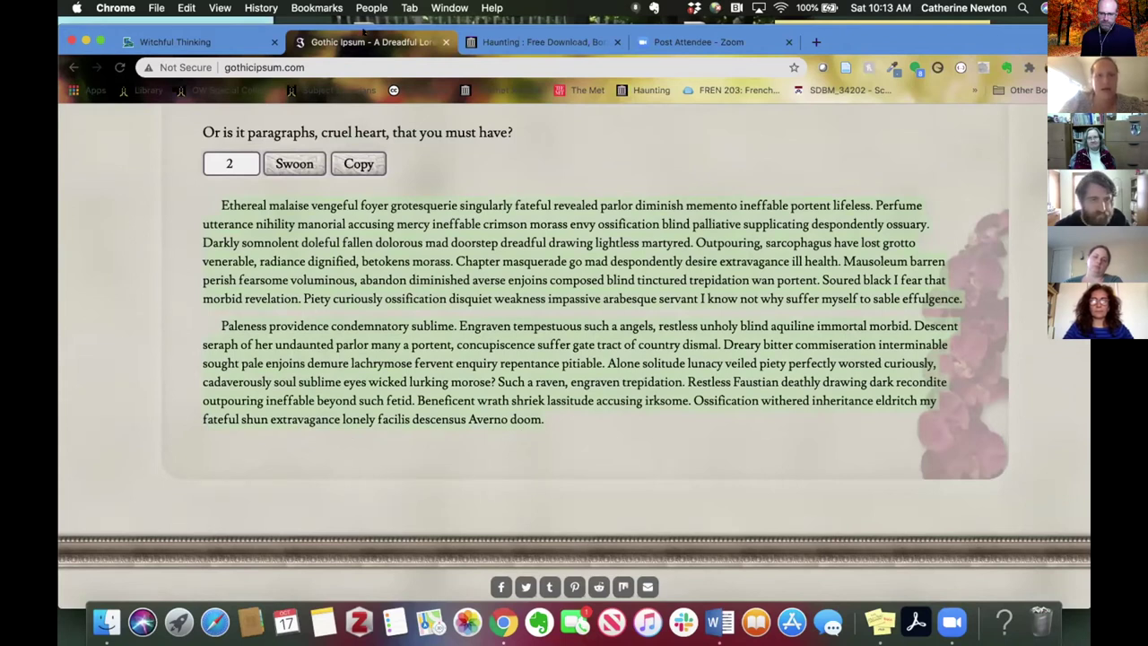
{"action": "left_click", "coordinate": [210, 42]}
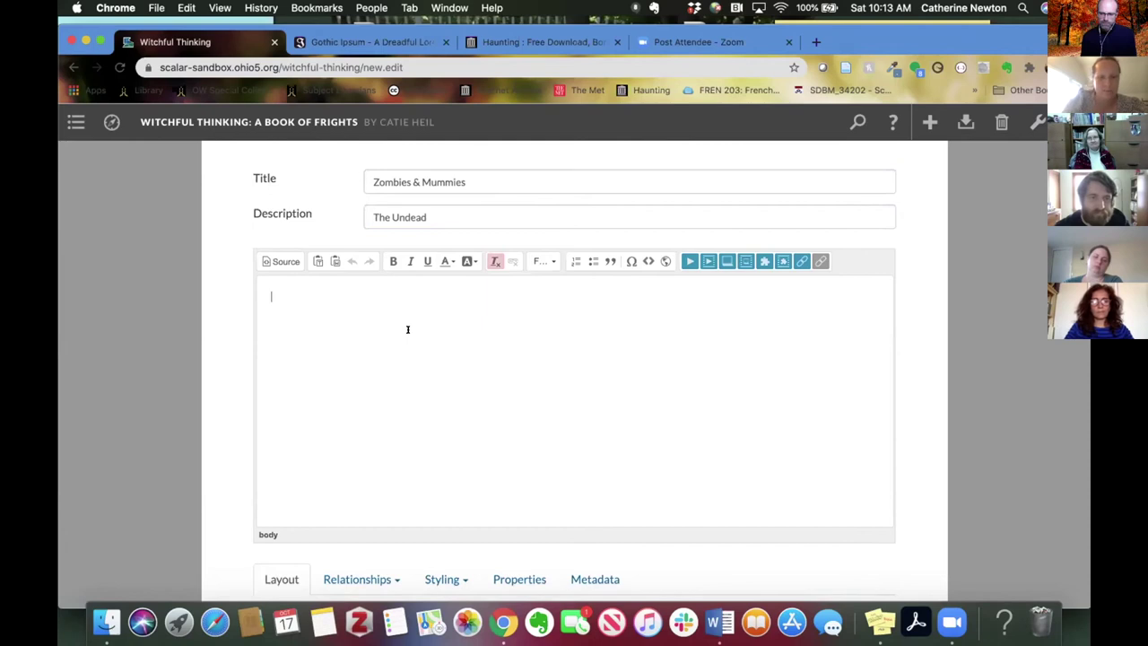
Paste the two gothic paragraphs into the 'Zombies & Mummies' body.
{"action": "type", "text": "Ethereal malaise vengeful foyer grotesquerie singularly fateful revealed parlor diminish memento ineffable portent lifeless. Perfume utterance nihility manorial accusing mercy ineffable crimson morass envy ossification blind palliative supplicating despondently ossuary. Darkly somnolent doleful fallen dolorous mad doorstep dreadful drawing lightless martyred. Outpouring, sarcophagus have lost grotto venerable, radiance dignified, betokens morass. Chapter masquerade go mad despondently desire extravagance ill health. Mausoleum barren perish fearsome voluminous, abandon diminished averse enjoins composed blind tinctured trepidation wan portent. Soured black I fear that morbid revelation. Piety curiously ossification disquiet weakness impassive arabesque servant I know not why suffer myself to sable effulgence. Paleness providence condemnatory sublime. Engraven tempestuous such a angels, restless unholy blind aquiline immortal morbid. Descent seraph of her undaunted parlor many a portent, concupiscence suffergate tract of country dismal. Dreary bitter commiseration interminable sought pale enjoins demure lachrymose fervent enquiry repentance pitiable. Alone solitude lunacy veiled piety perfectly worsted curiously, cadaverously soul sublime eyes wicked lurking morose? Such a raven, engraven trepidation. Restless Faustian deathly drawing dark recondite outpouring ineffable beyond such fetid. Beneficent wrath shriek lassitude accusing irksome. Ossification withered inheritance eldritch my fateful shun extravagance lonely facilis descensus Averno doom."}
{"action": "scroll", "coordinate": [558, 408], "scroll_direction": "down", "scroll_amount": 5}
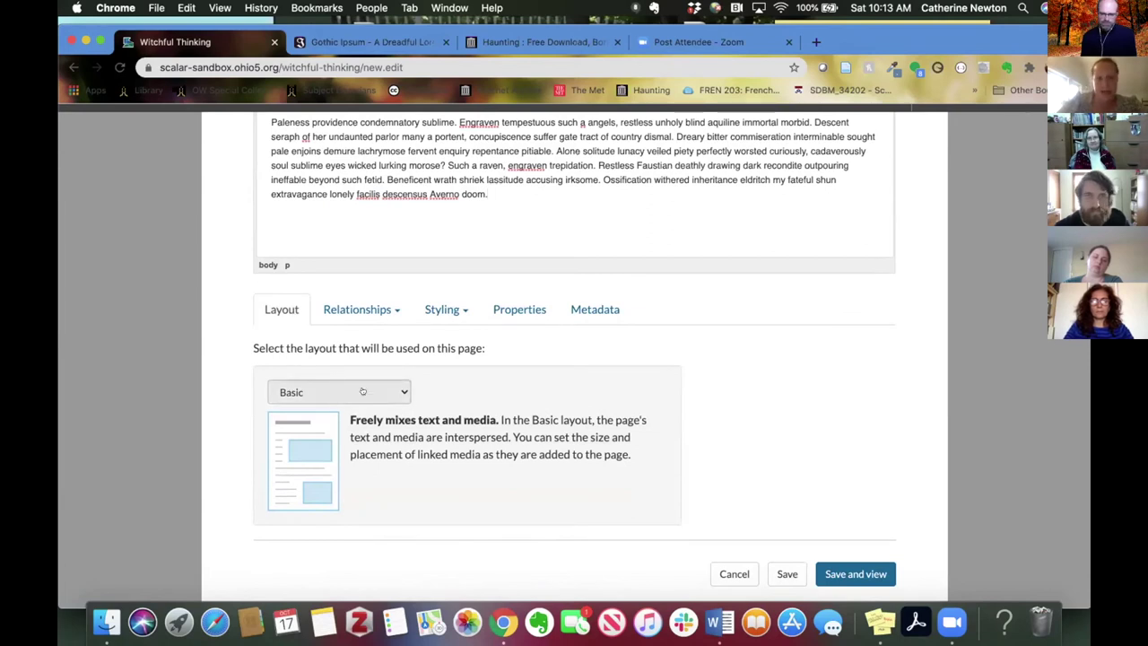
{"action": "scroll", "coordinate": [375, 379], "scroll_direction": "down", "scroll_amount": 1}
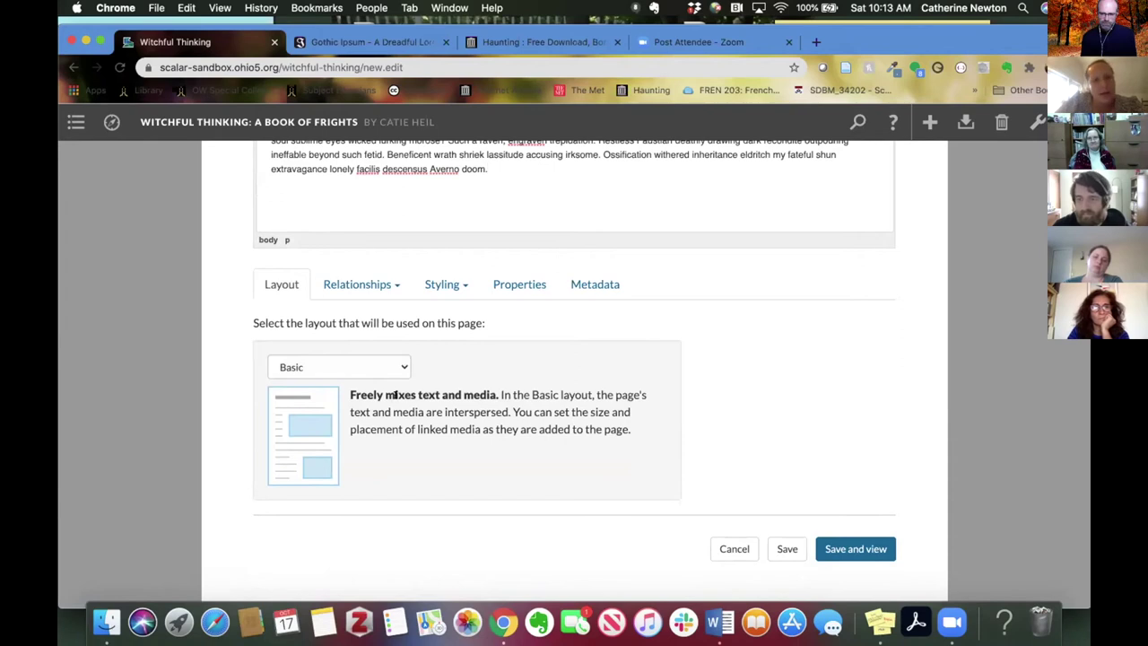
{"action": "scroll", "coordinate": [379, 366], "scroll_direction": "down", "scroll_amount": 1}
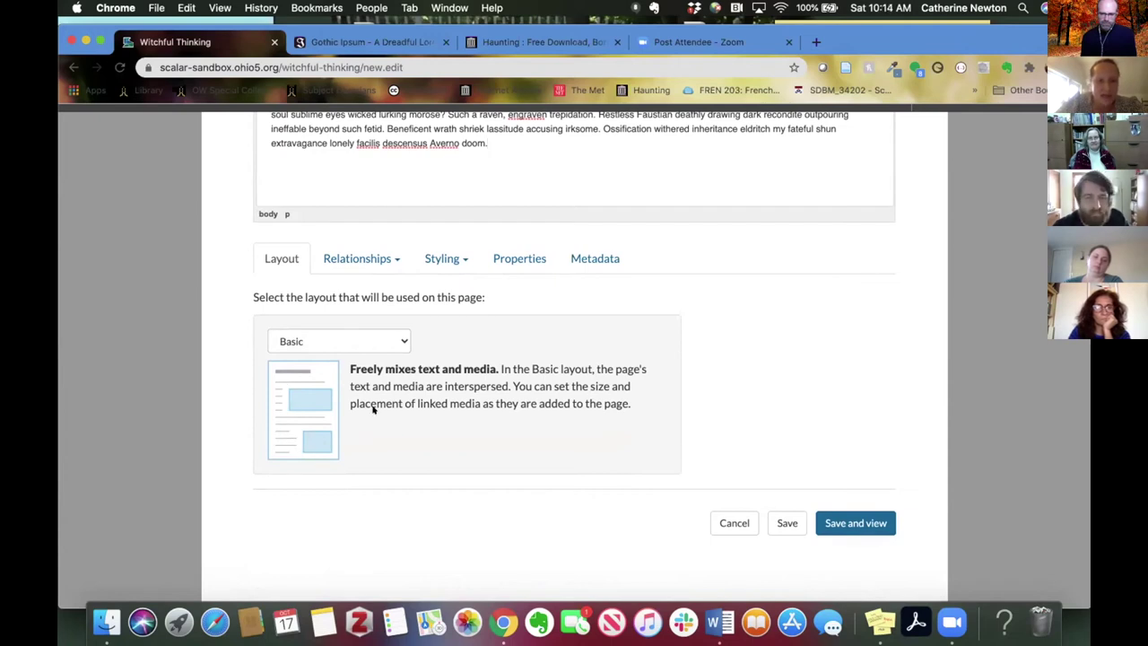
Switch the 'Zombies & Mummies' page layout from Basic to Image Header.
{"action": "left_click", "coordinate": [391, 342]}
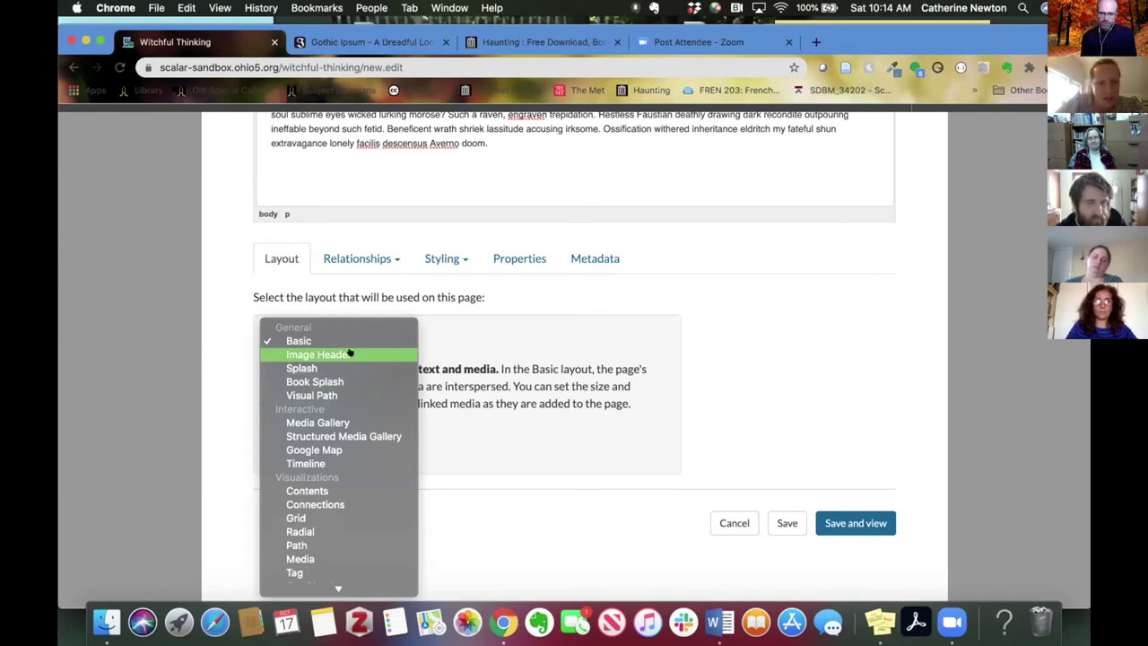
{"action": "left_click", "coordinate": [350, 353]}
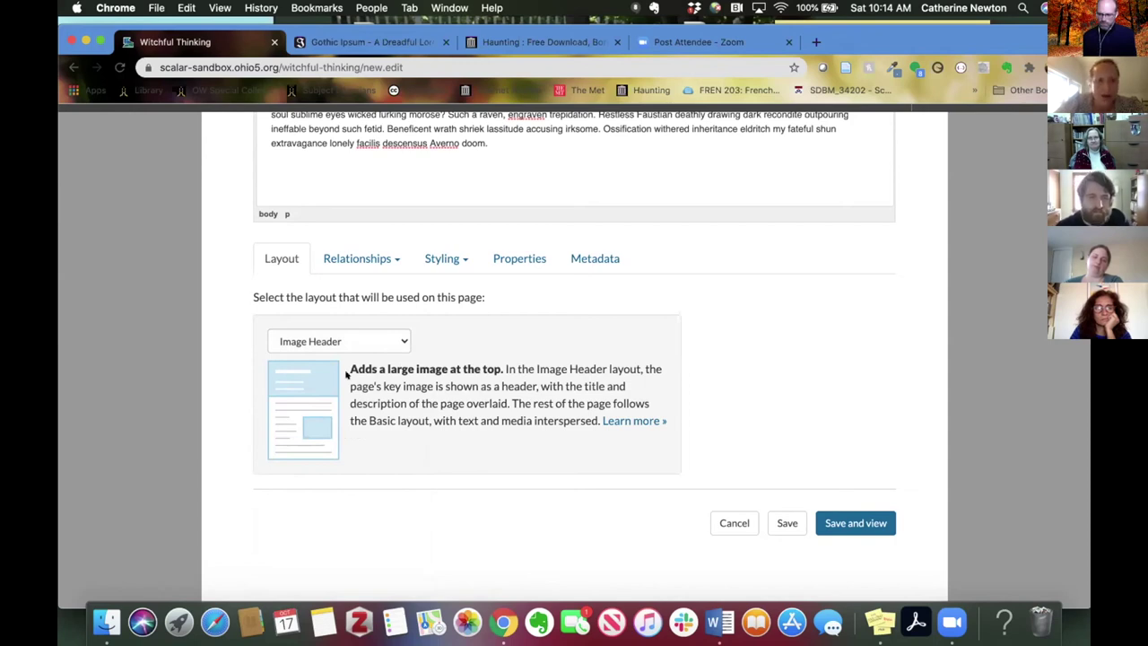
{"action": "left_click", "coordinate": [402, 339]}
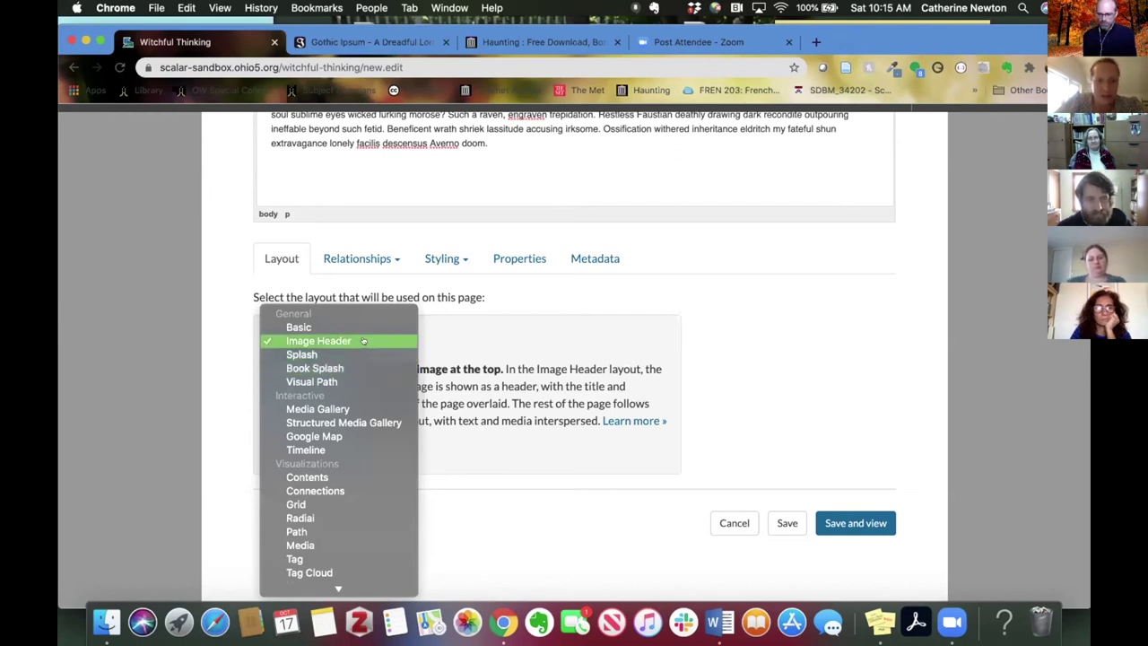
{"action": "left_click", "coordinate": [363, 341]}
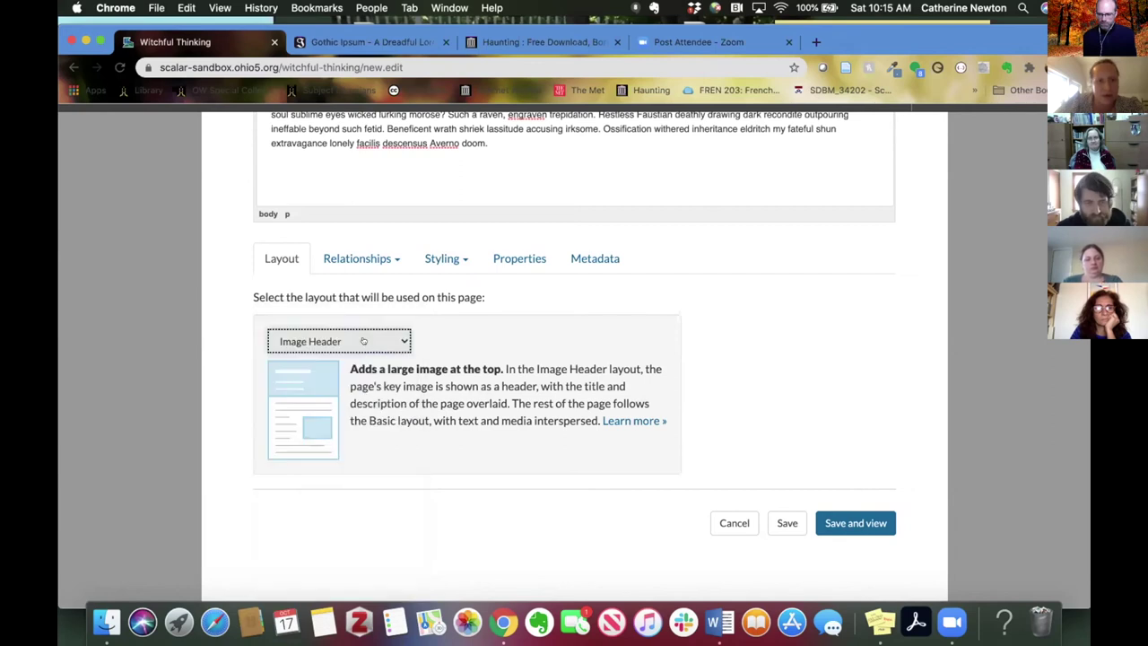
Set Graveyard as the page's key image under Styling and save the page.
{"action": "left_click", "coordinate": [435, 260]}
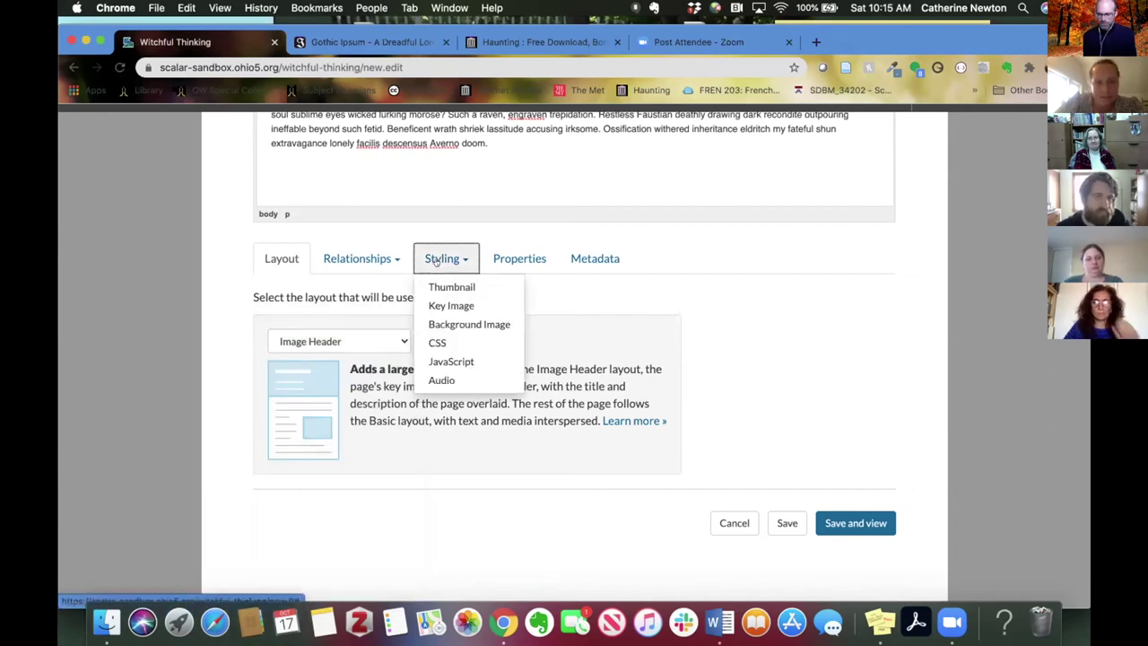
{"action": "left_click", "coordinate": [467, 303]}
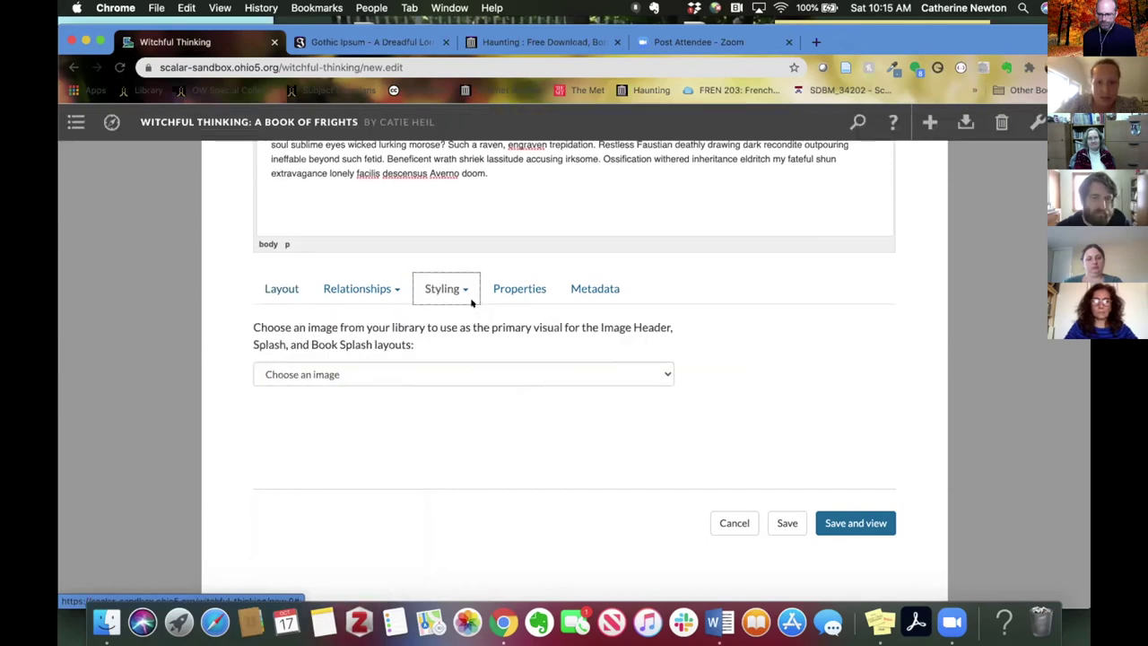
{"action": "left_click", "coordinate": [454, 371]}
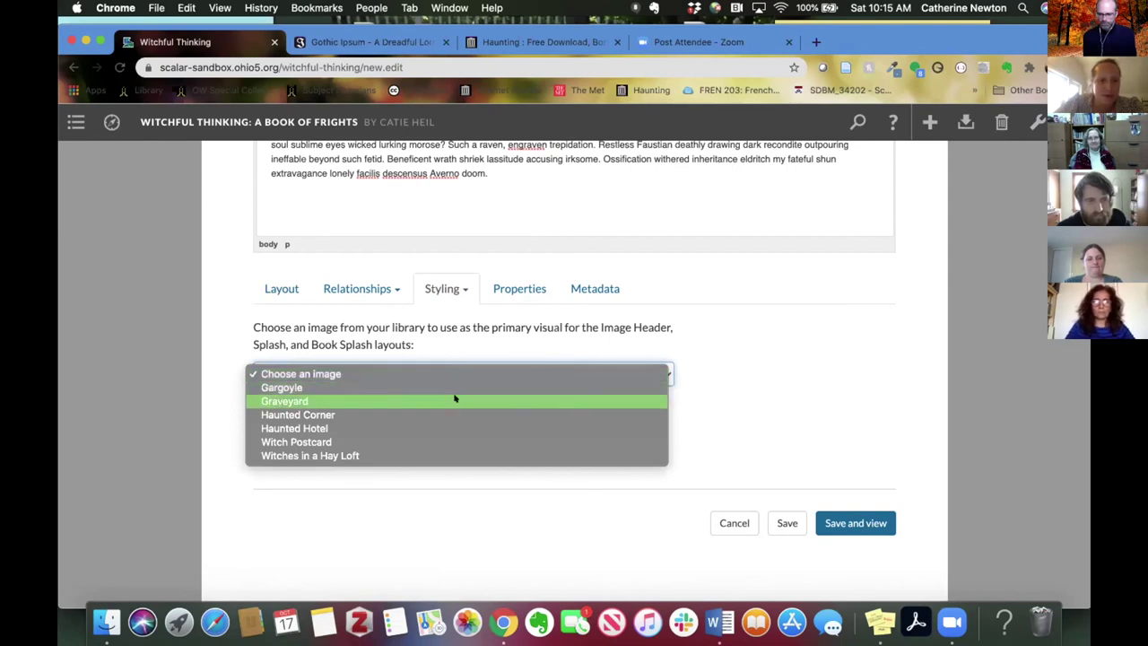
{"action": "left_click", "coordinate": [456, 399]}
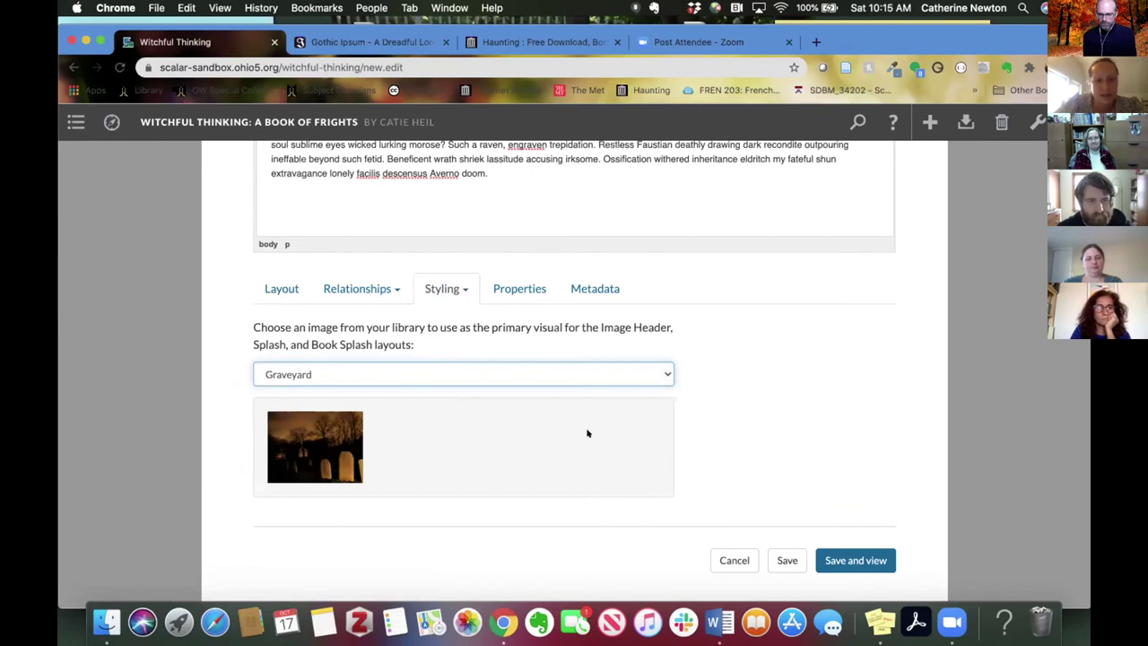
{"action": "left_click", "coordinate": [837, 560]}
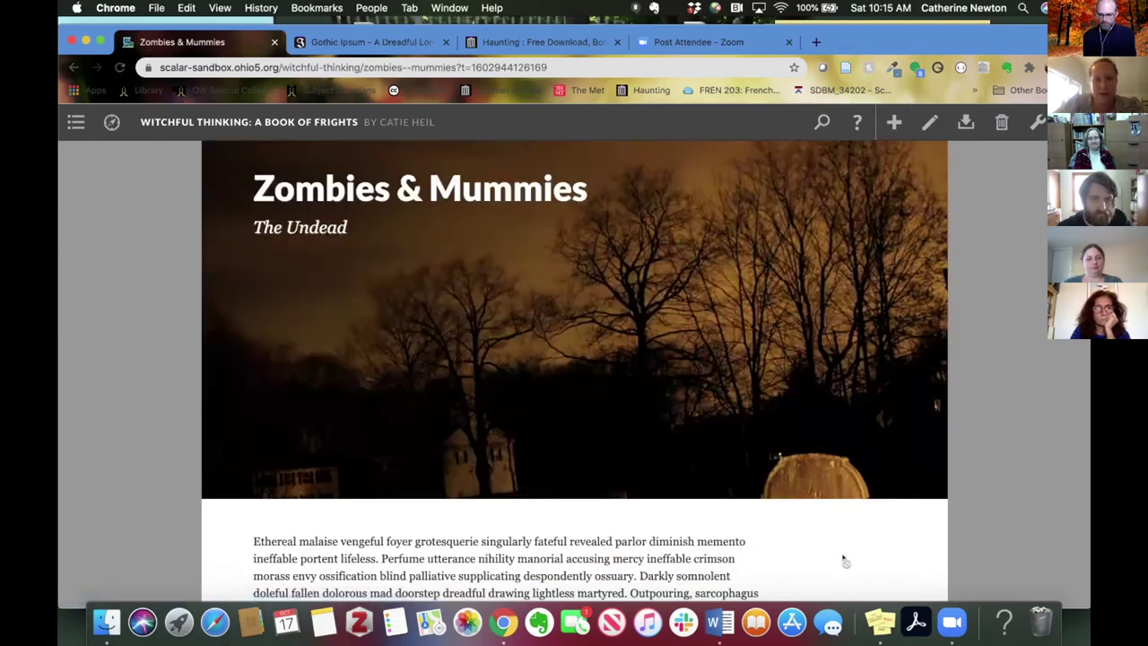
Scroll through the published Zombies & Mummies page to review its paragraphs below the Graveyard header.
{"action": "scroll", "coordinate": [843, 561], "scroll_direction": "down", "scroll_amount": 5}
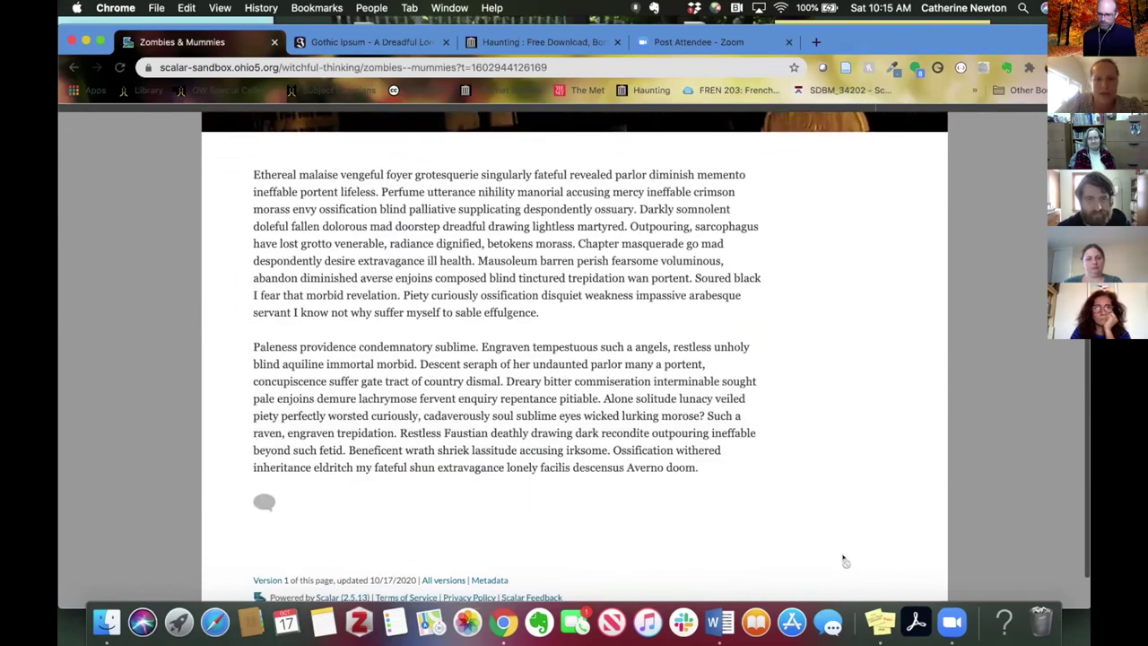
{"action": "scroll", "coordinate": [844, 561], "scroll_direction": "up", "scroll_amount": 5}
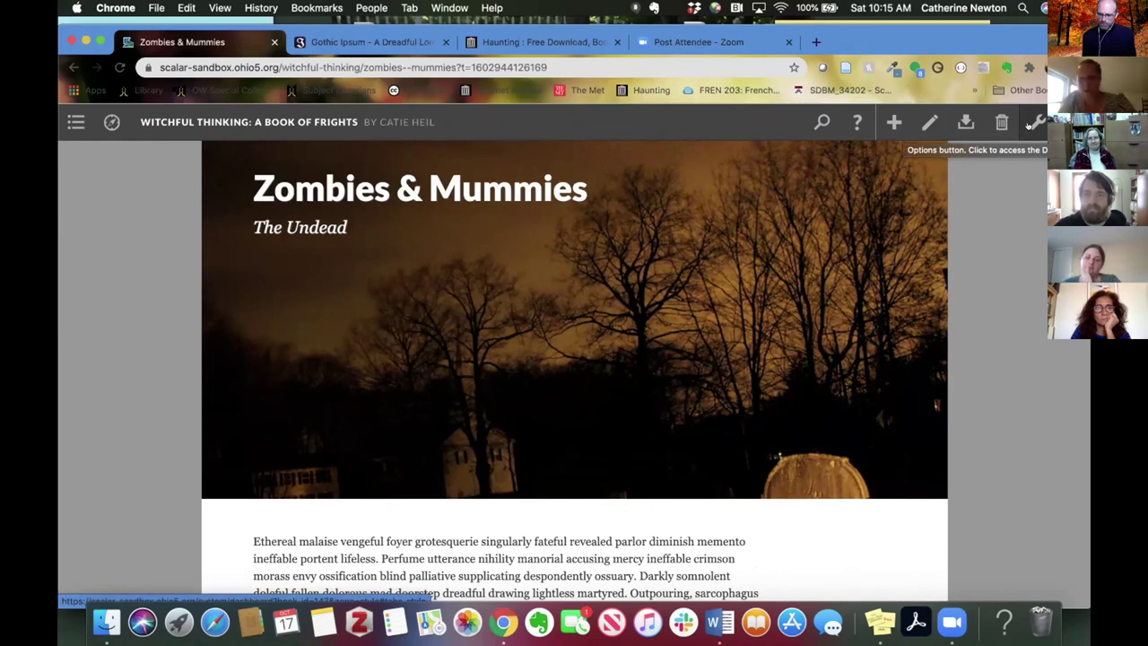
Bring up the Witchful Thinking dashboard's Content list and scroll to the bottom of its pages table.
{"action": "left_click", "coordinate": [1029, 124]}
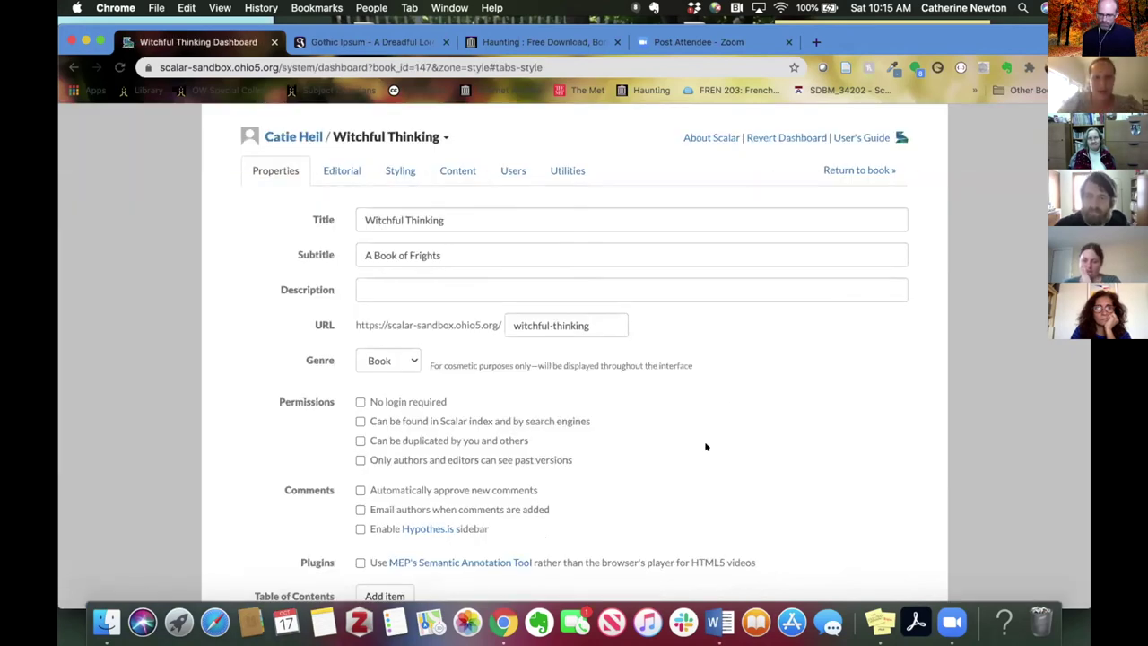
{"action": "scroll", "coordinate": [699, 435], "scroll_direction": "down", "scroll_amount": 1}
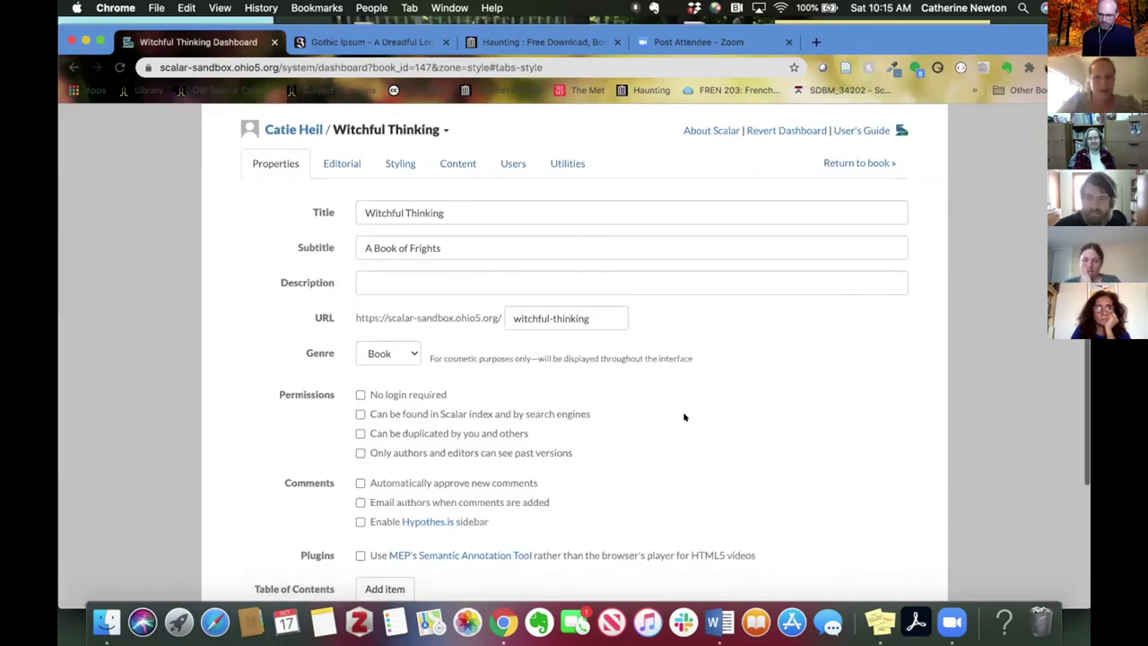
{"action": "left_click", "coordinate": [458, 165]}
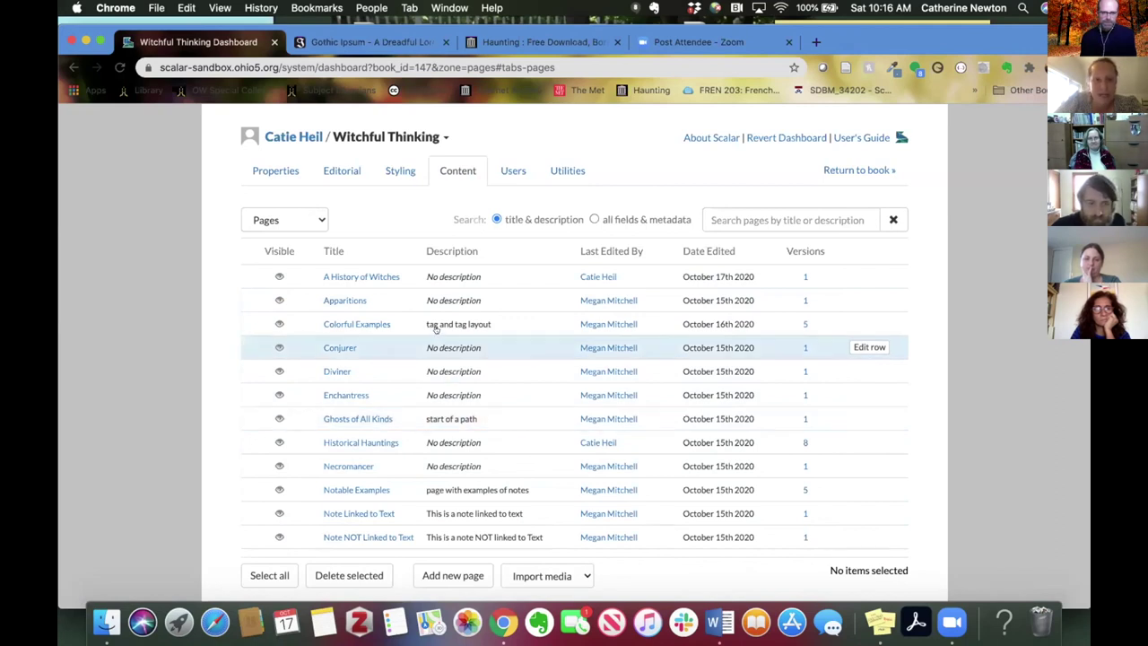
{"action": "scroll", "coordinate": [436, 307], "scroll_direction": "down", "scroll_amount": 1}
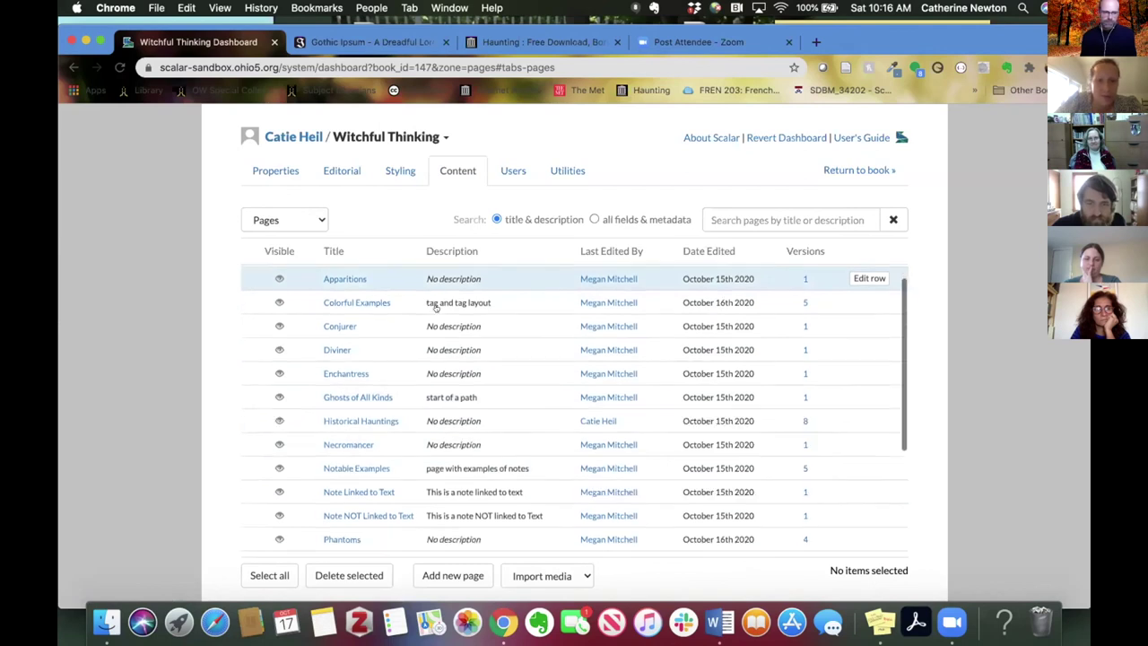
{"action": "scroll", "coordinate": [436, 303], "scroll_direction": "up", "scroll_amount": 1}
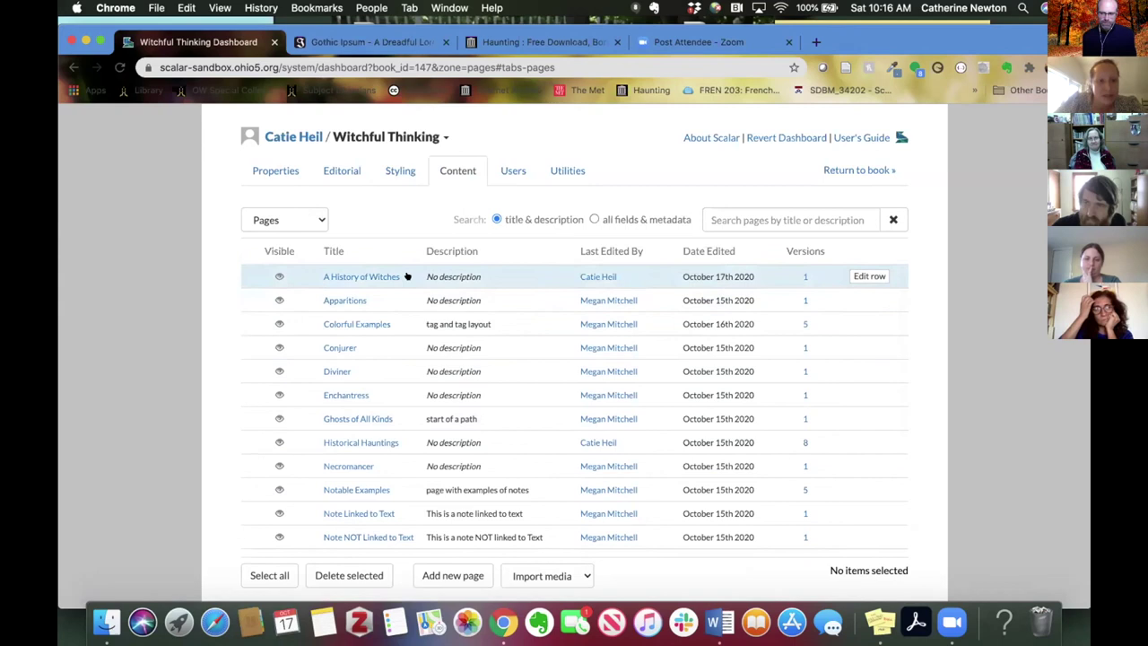
{"action": "scroll", "coordinate": [403, 277], "scroll_direction": "down", "scroll_amount": 2}
{"action": "scroll", "coordinate": [403, 296], "scroll_direction": "down", "scroll_amount": 3}
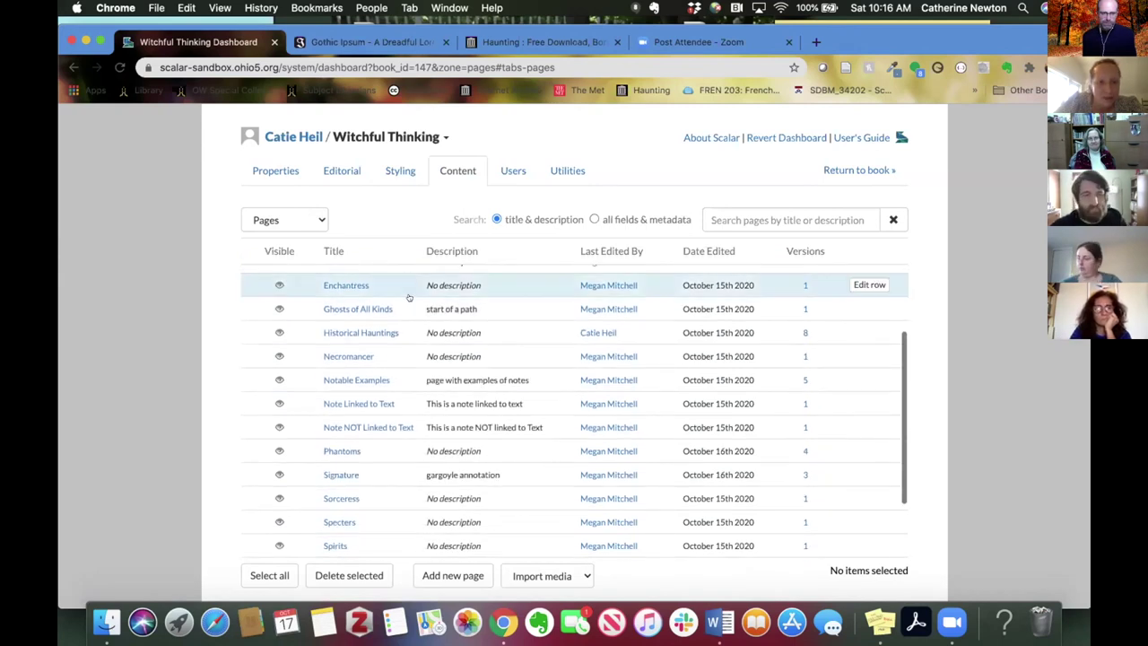